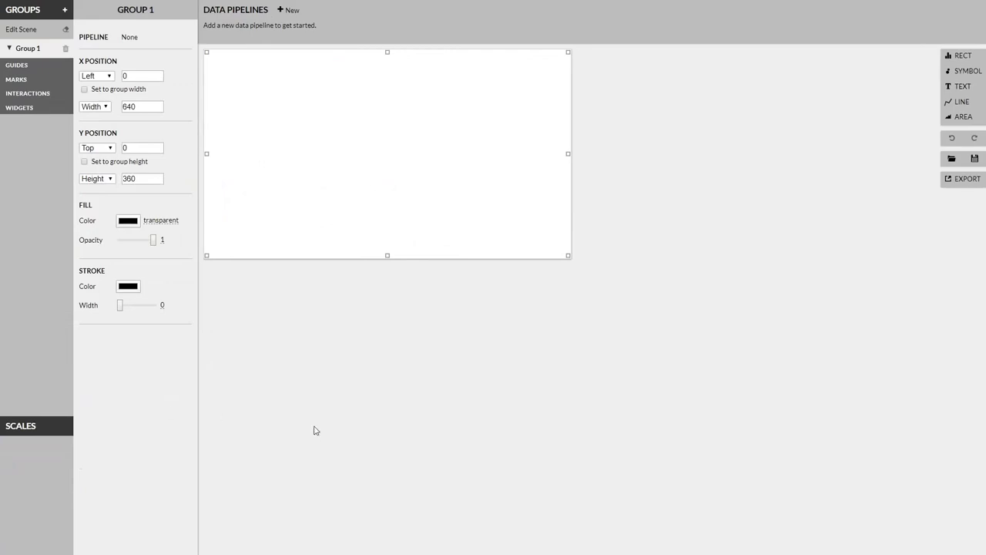
Create a new data pipeline by importing the Cars example dataset
click(291, 10)
click(370, 233)
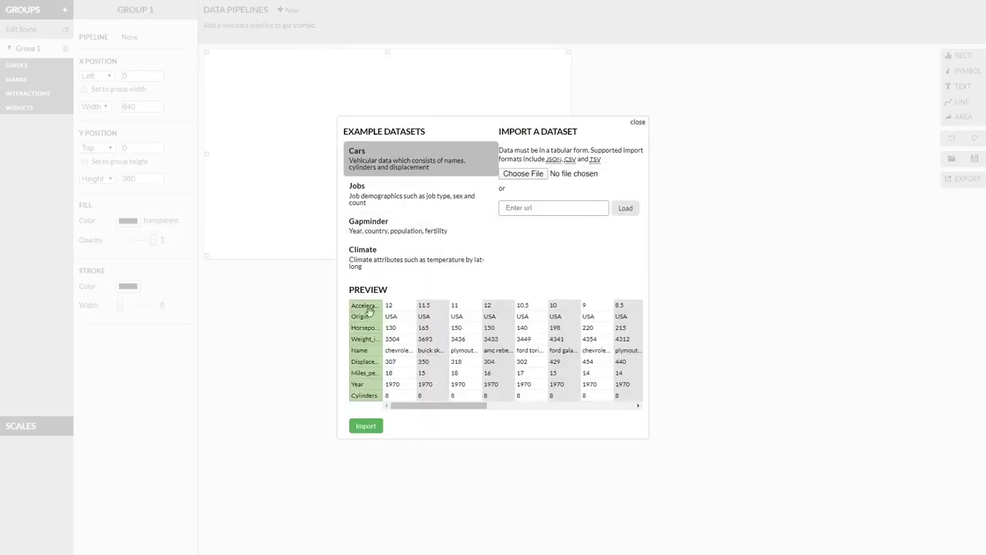
click(365, 429)
Add a symbol mark and map Acceleration to its X position, Horsepower to Y and Origin to its fill color
click(965, 134)
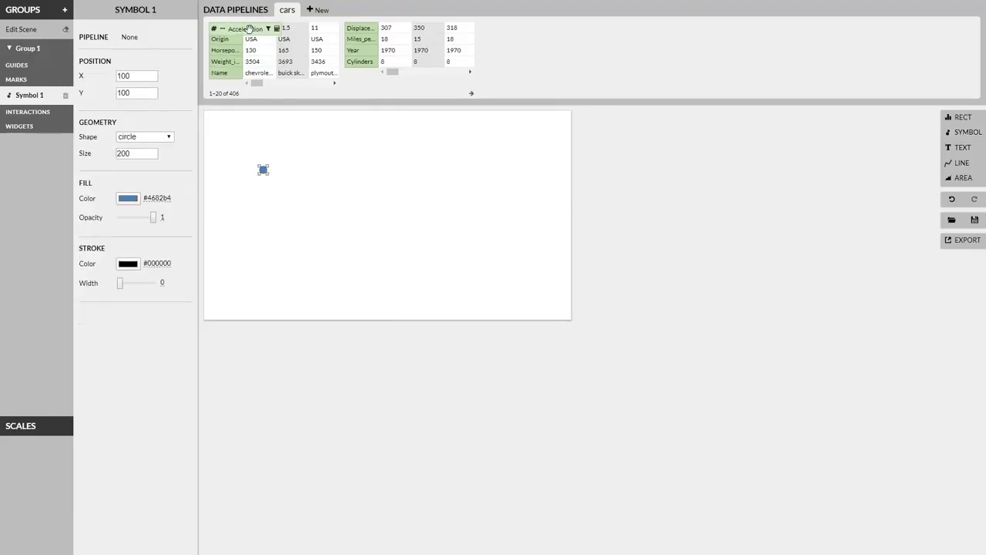
drag(224, 28, 235, 169)
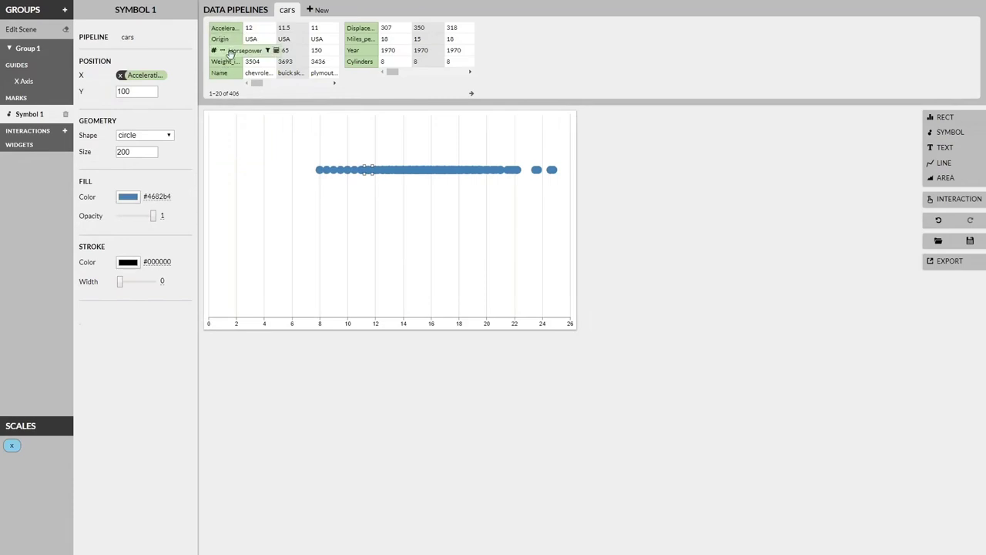
drag(223, 50, 347, 139)
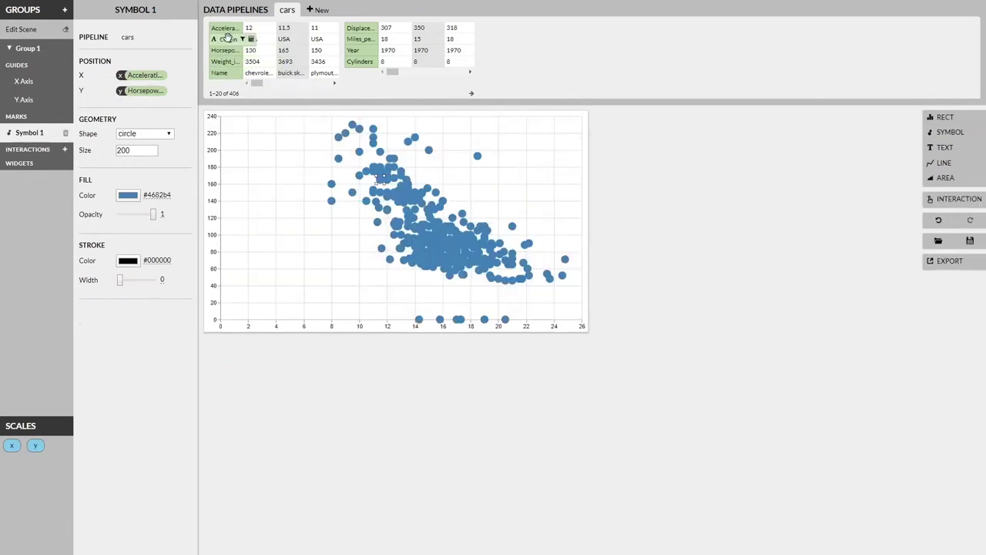
drag(220, 40, 383, 202)
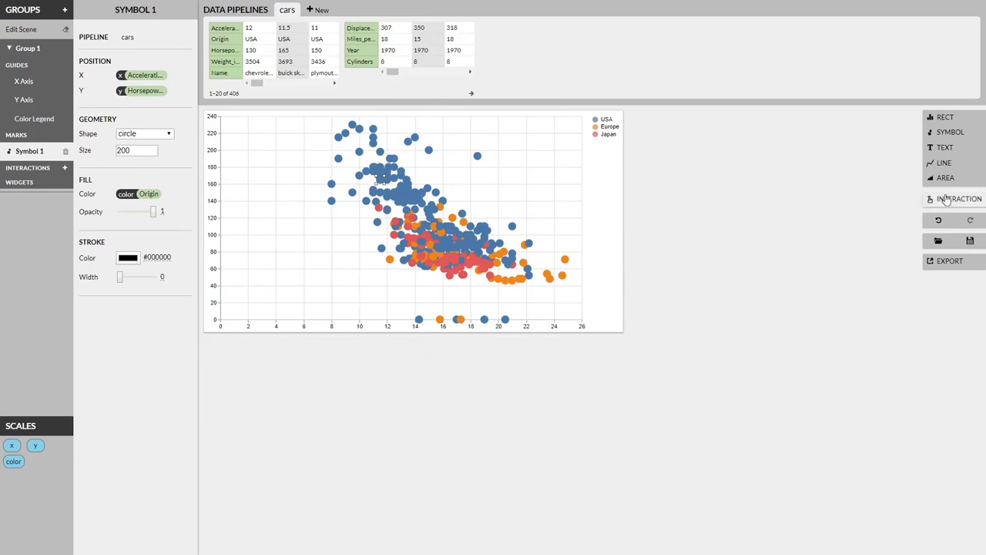
Try a click interaction on the scatter plot with the single-point Color application, and delete that interaction
click(955, 199)
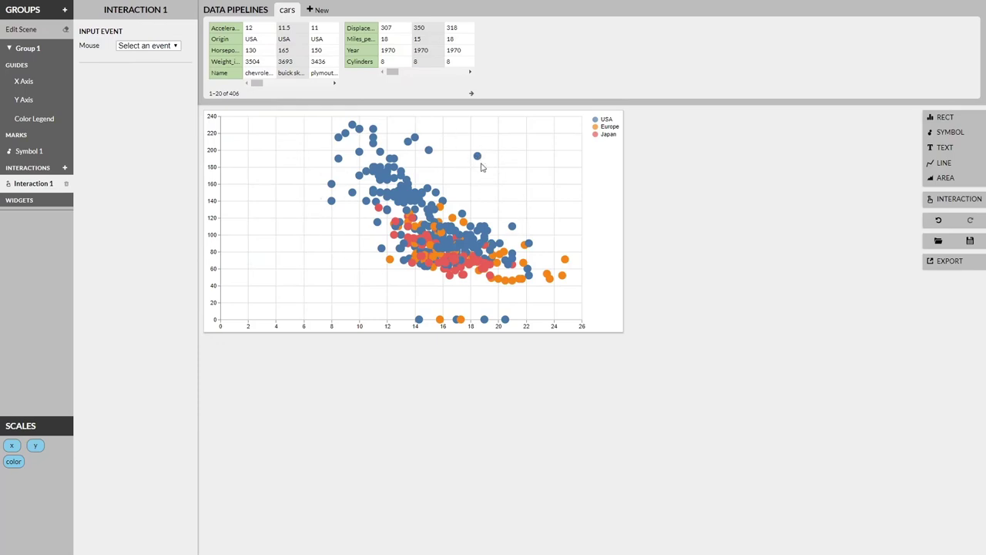
click(478, 157)
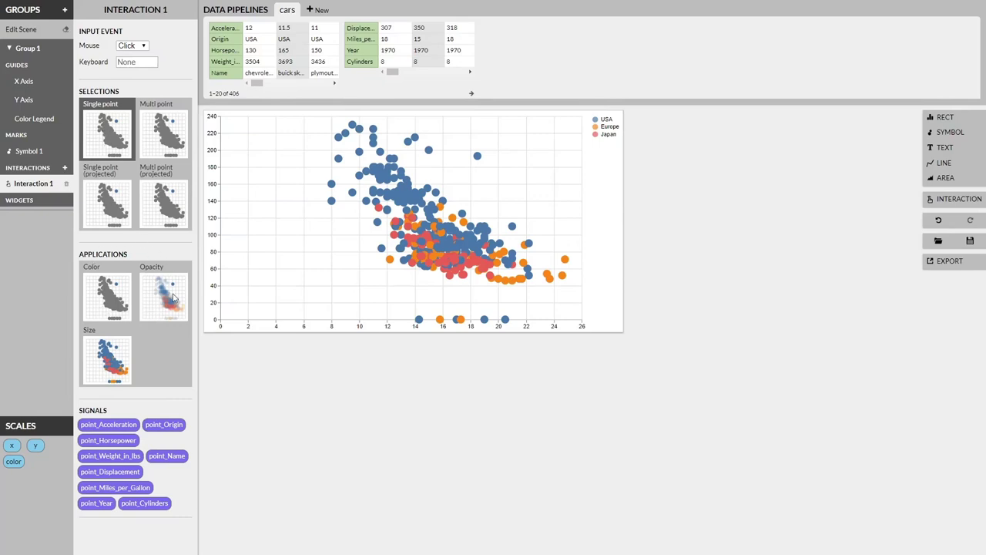
click(117, 302)
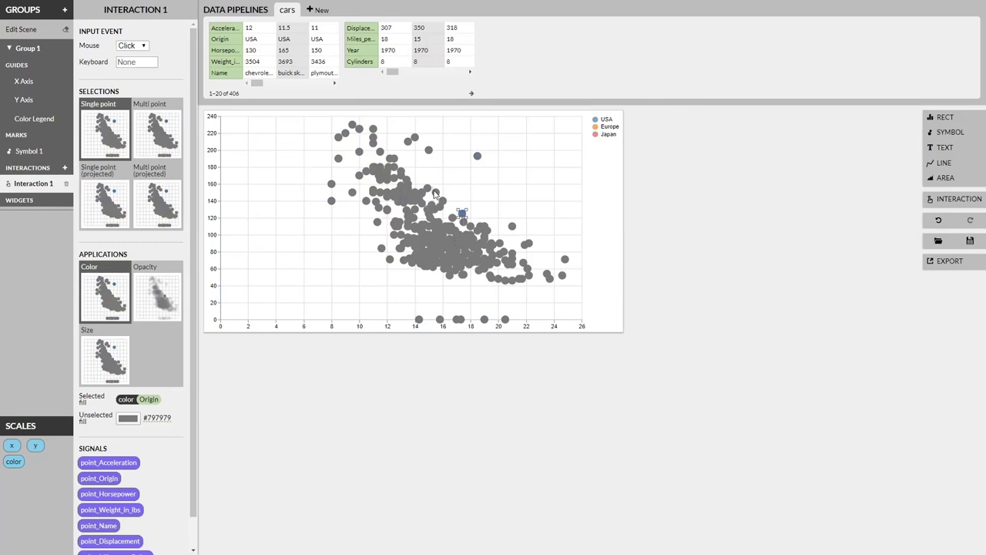
click(465, 187)
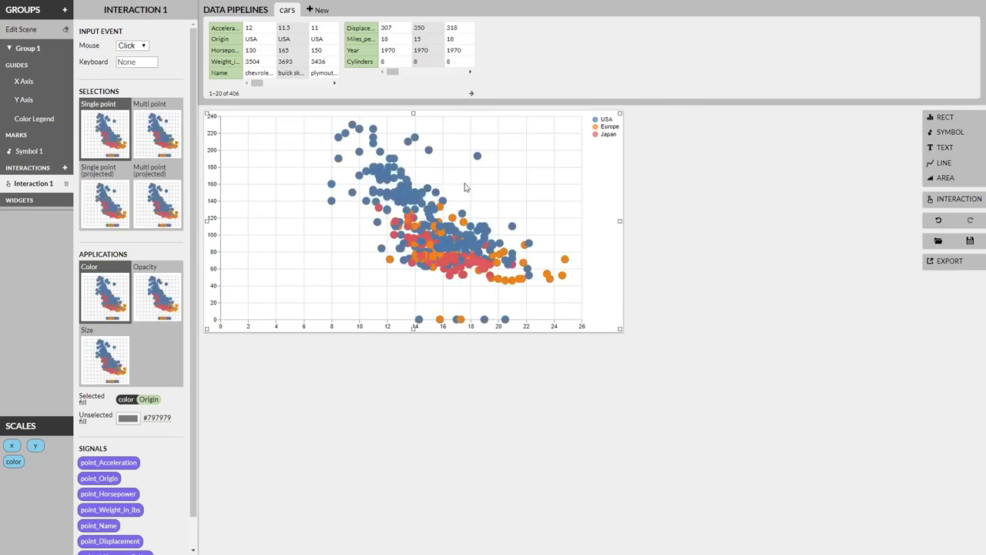
click(66, 183)
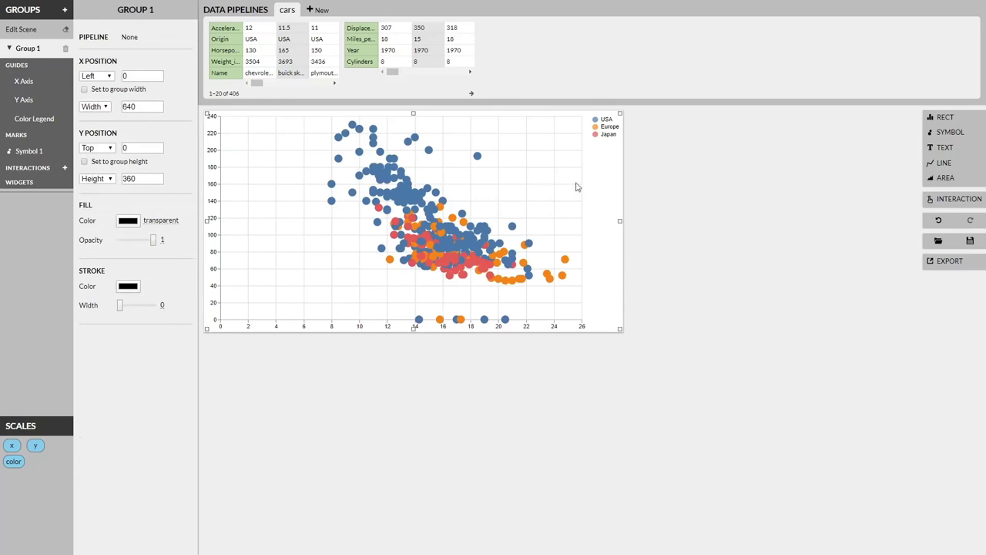
Add a drag interaction with a Brush selection and the Opacity application, and test it by moving the brushed region over the points
click(932, 199)
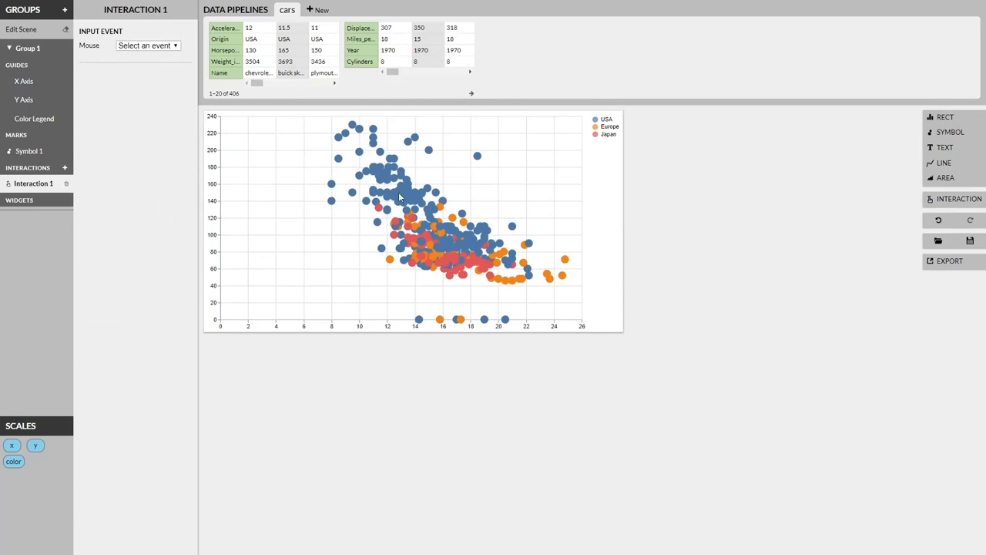
drag(398, 198, 507, 278)
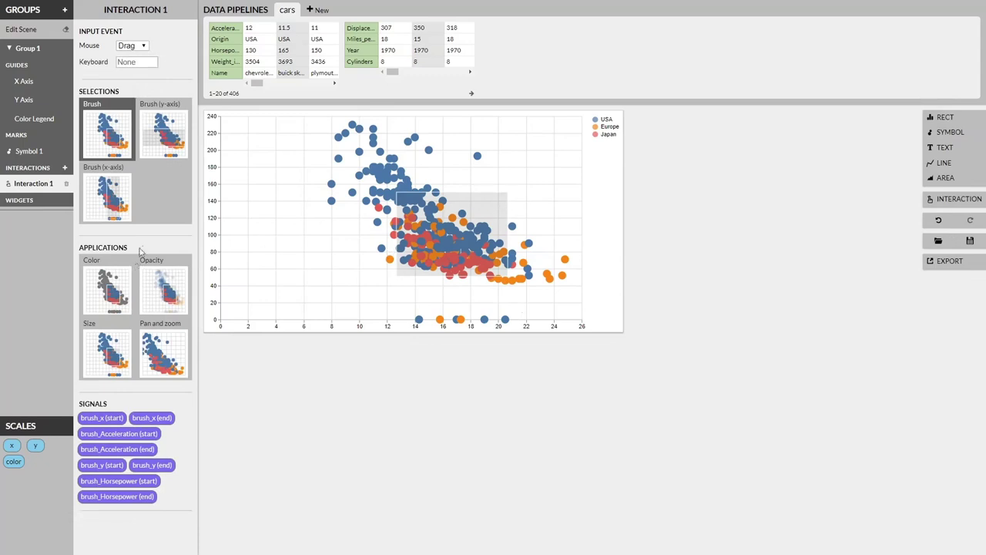
click(166, 291)
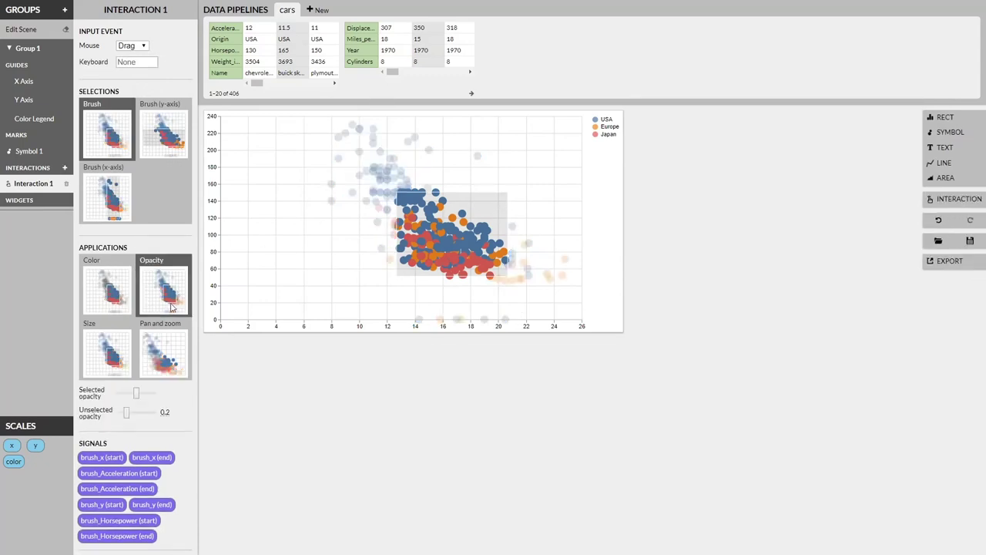
mouse_move(462, 268)
mouse_down()
mouse_move(382, 187)
mouse_move(433, 245)
mouse_move(452, 251)
mouse_move(420, 225)
mouse_move(452, 251)
mouse_move(395, 222)
mouse_move(362, 175)
mouse_move(428, 237)
mouse_up()
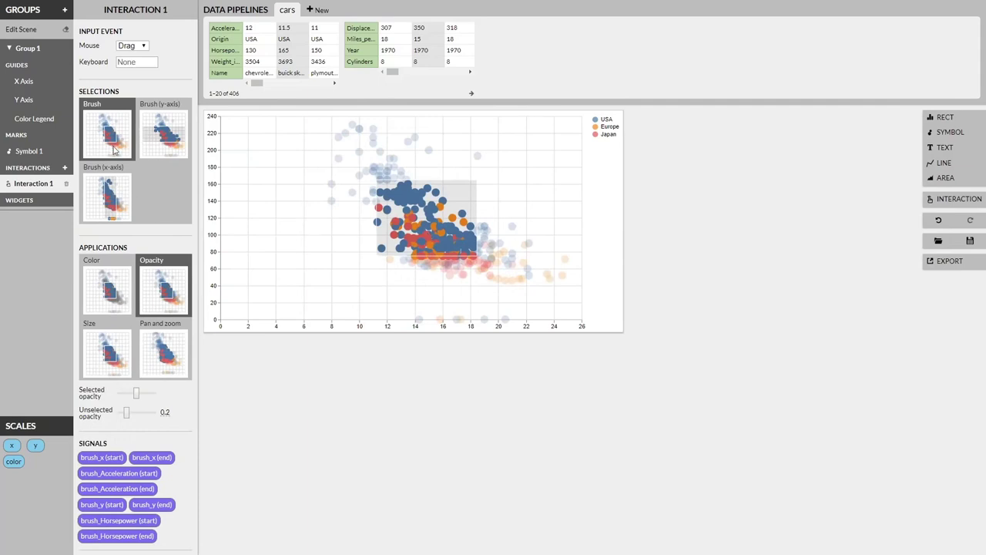
Try the x-axis brush, return to the full Brush selection, and replace the Opacity application with Pan and zoom
click(119, 187)
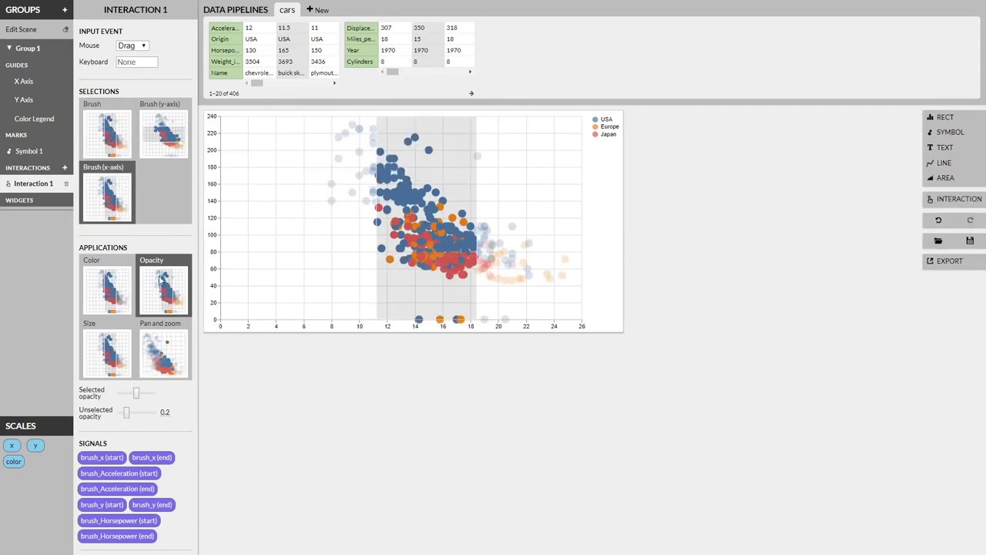
click(108, 141)
click(169, 358)
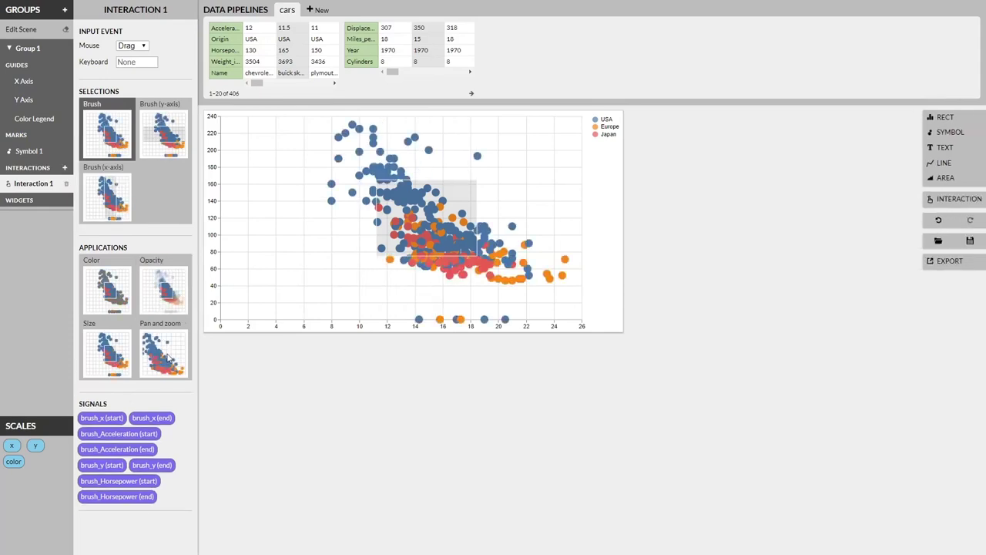
click(167, 358)
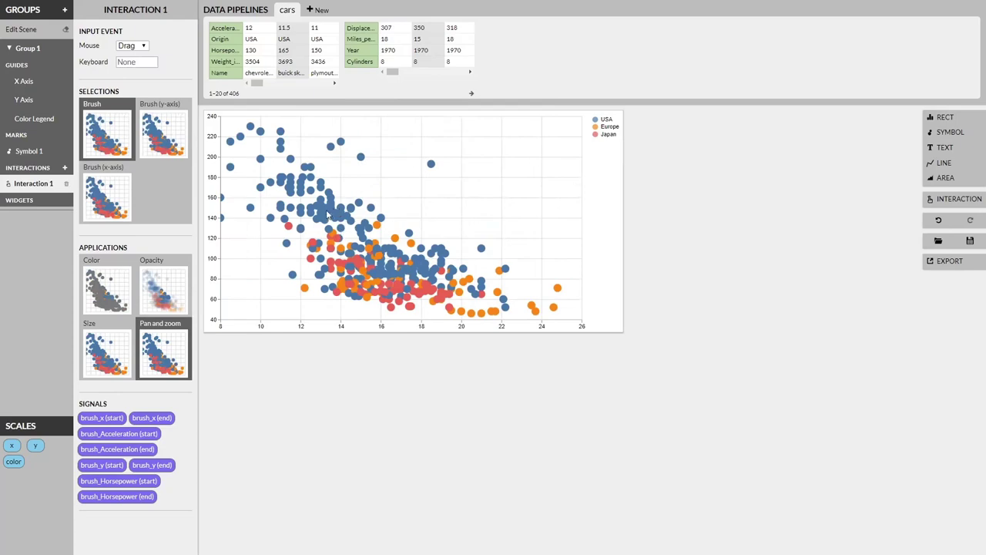
Test the interaction by panning the scatter plot and zooming it in and out
drag(327, 215, 347, 181)
scroll(400, 200, up, 5)
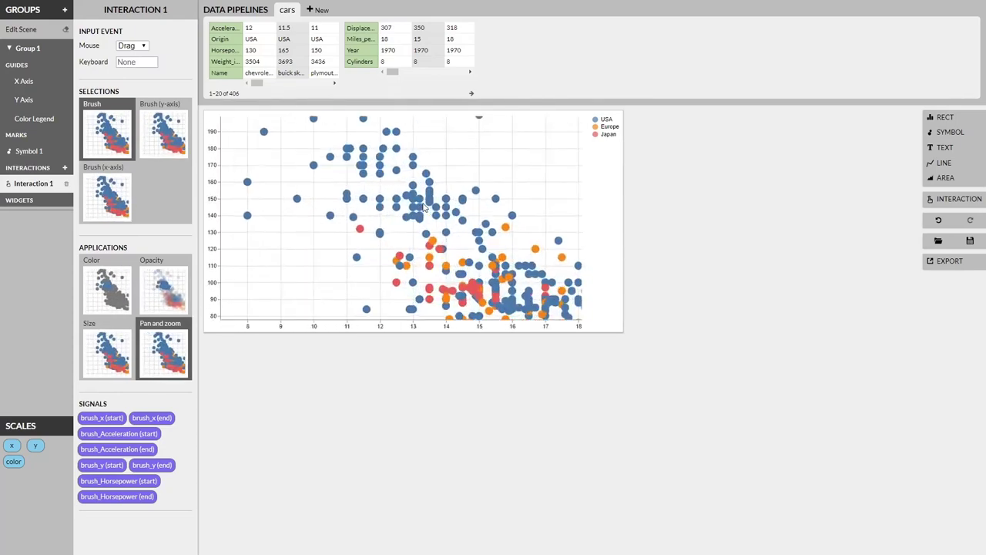
scroll(424, 207, down, 5)
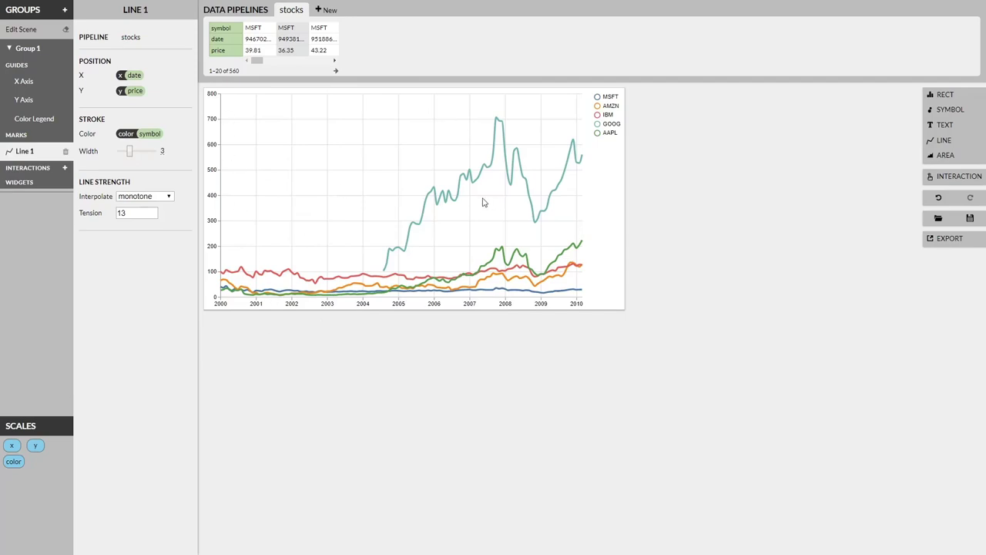
Add a rect mark to the stocks line chart with width 1, top 0 and its bottom set to the group height
click(959, 98)
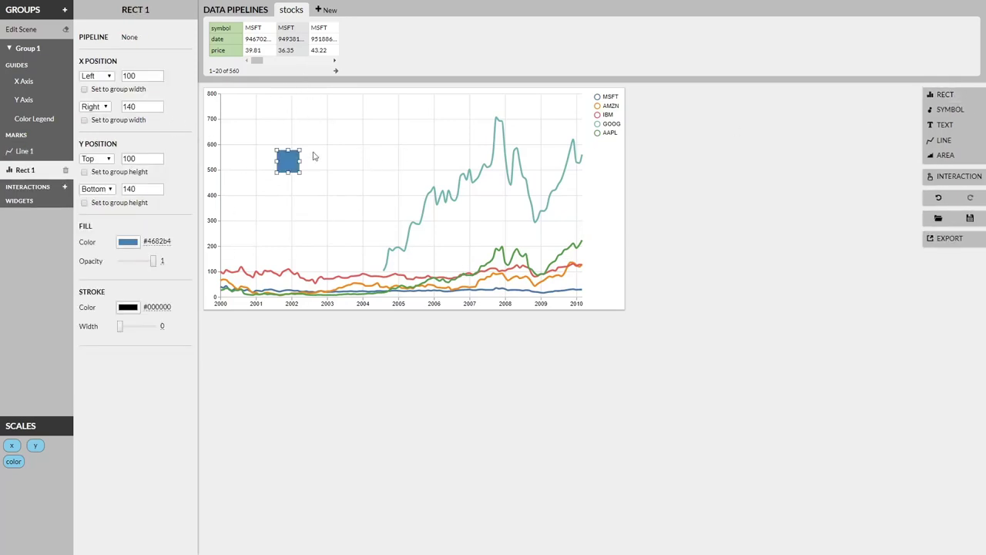
click(103, 108)
click(105, 124)
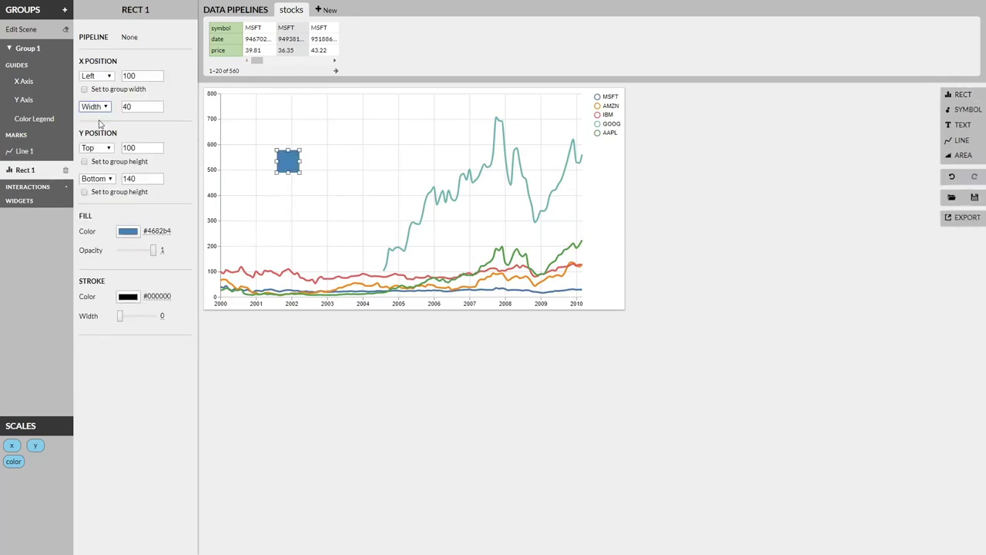
key(Tab)
text(1)
key(Tab)
key(Tab)
text(0)
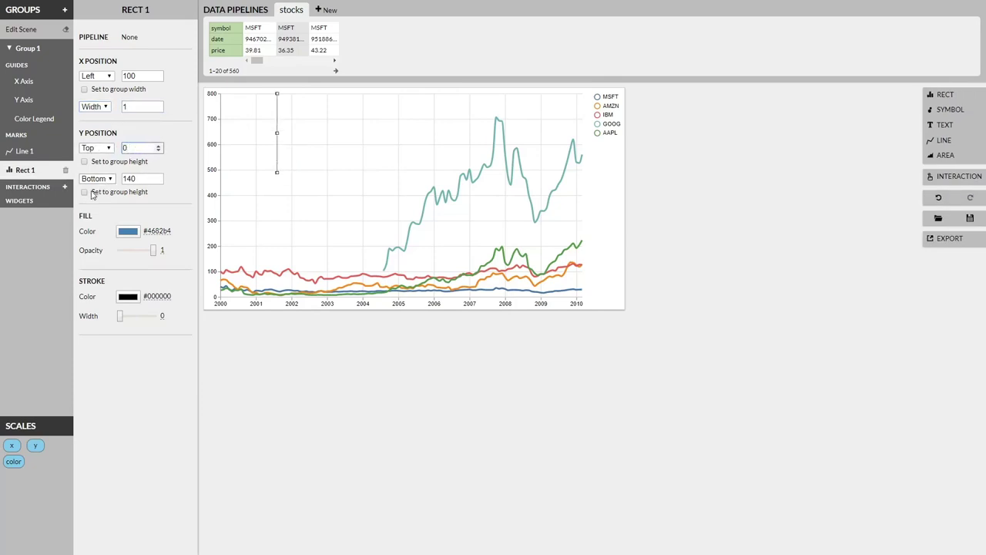
click(84, 192)
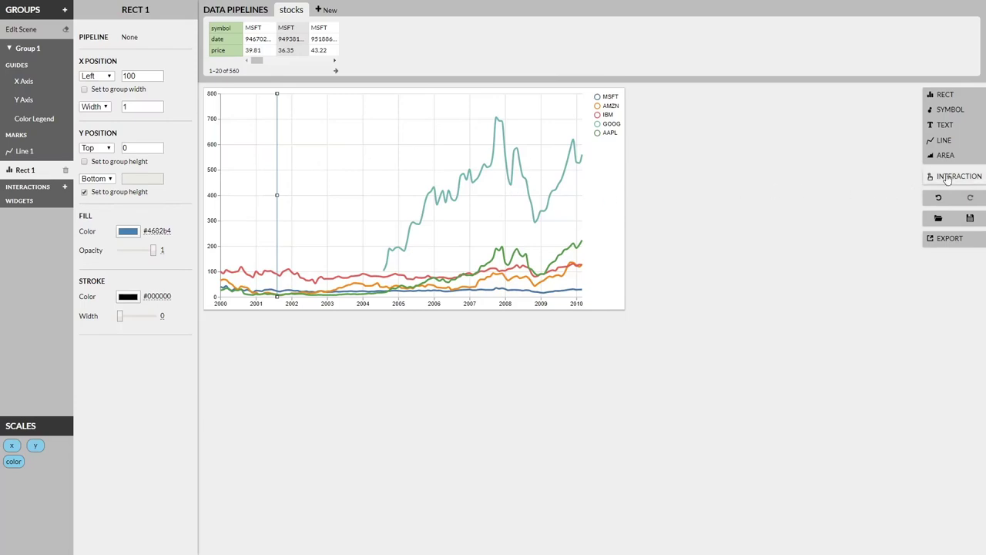
Add an interaction to the stocks chart with Hover as its mouse event and Nearest enabled
click(947, 178)
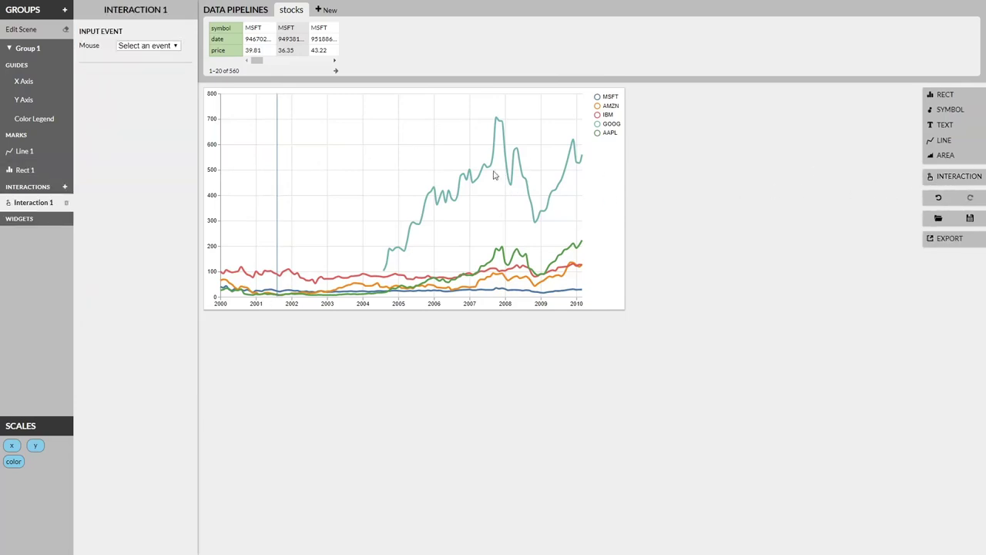
click(470, 178)
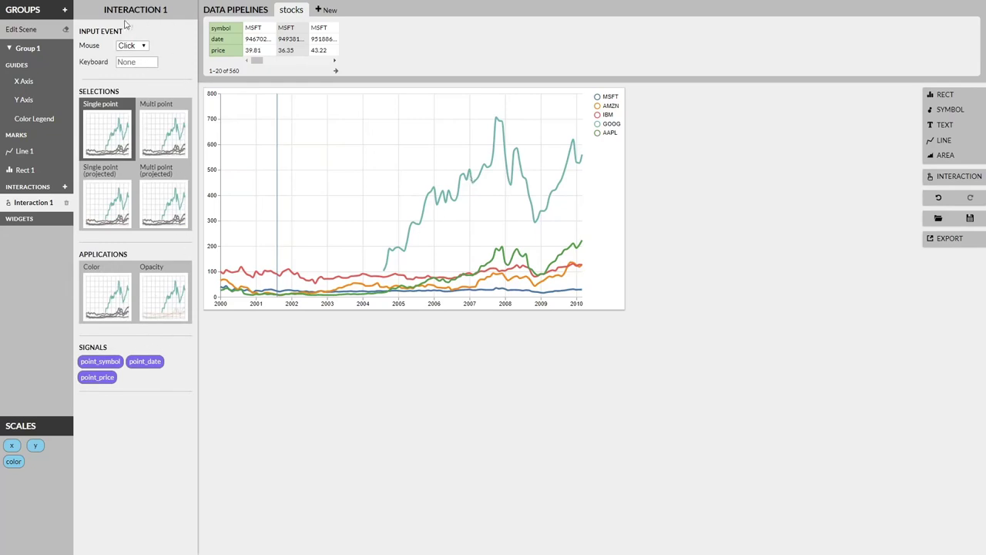
click(136, 49)
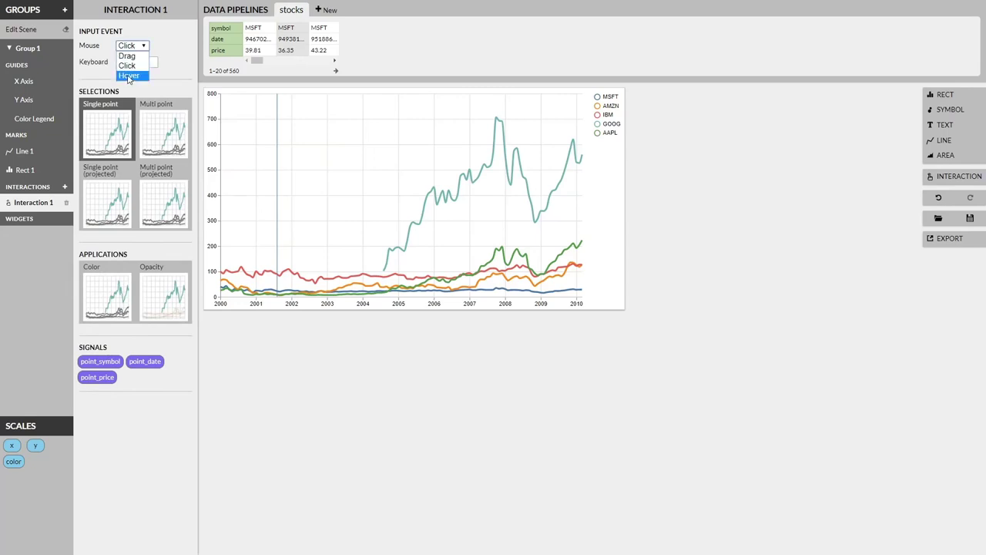
click(129, 77)
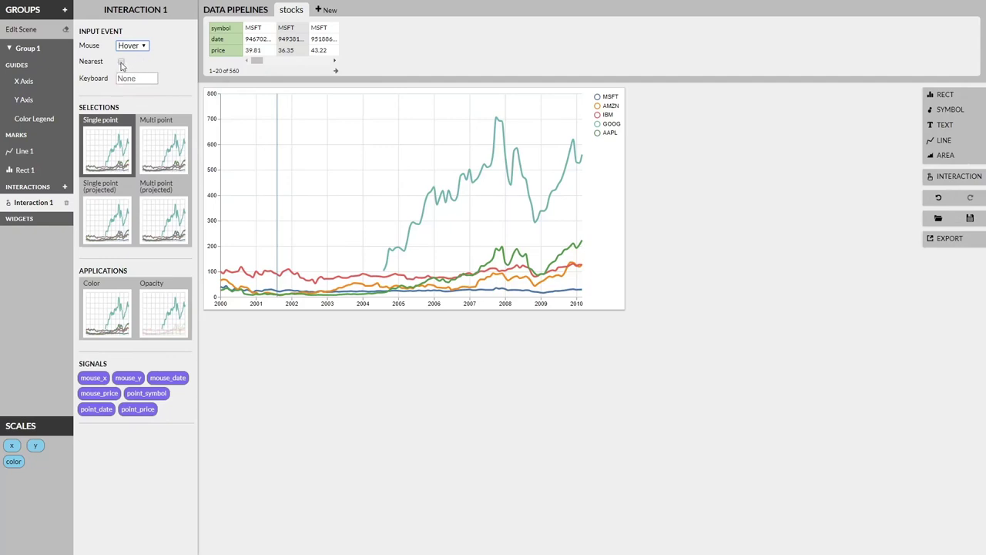
click(121, 62)
Use the projected single-point selection for the interaction, with field date and encoding x
click(117, 216)
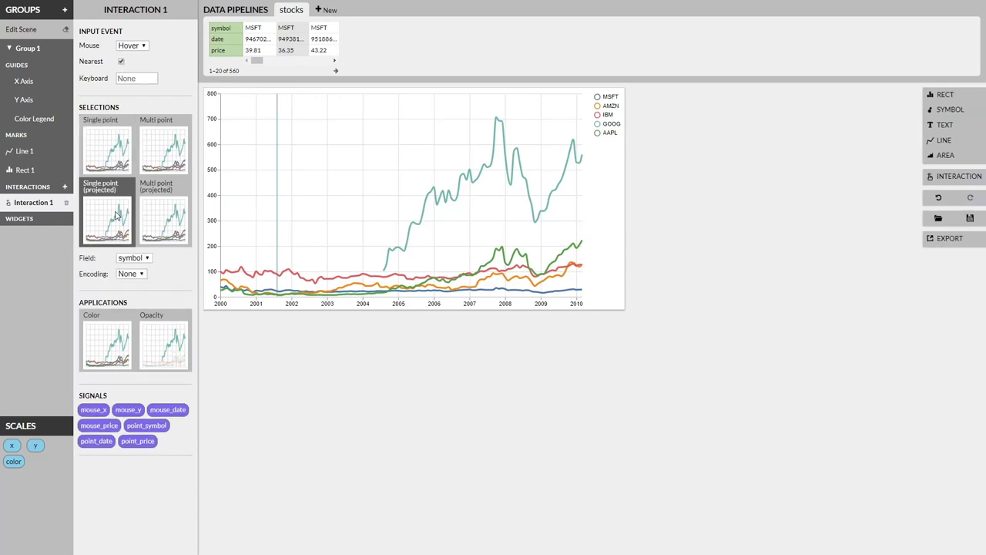
click(129, 259)
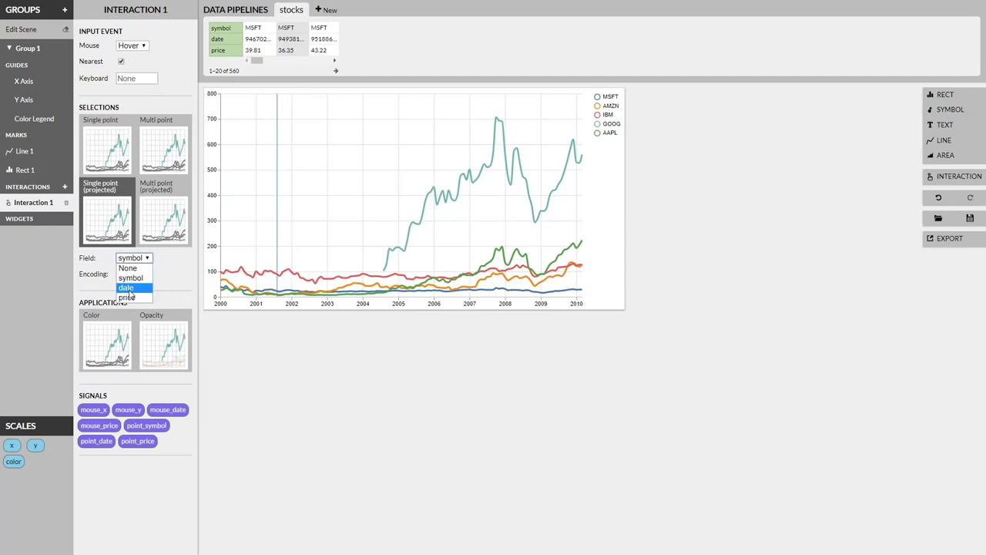
click(127, 287)
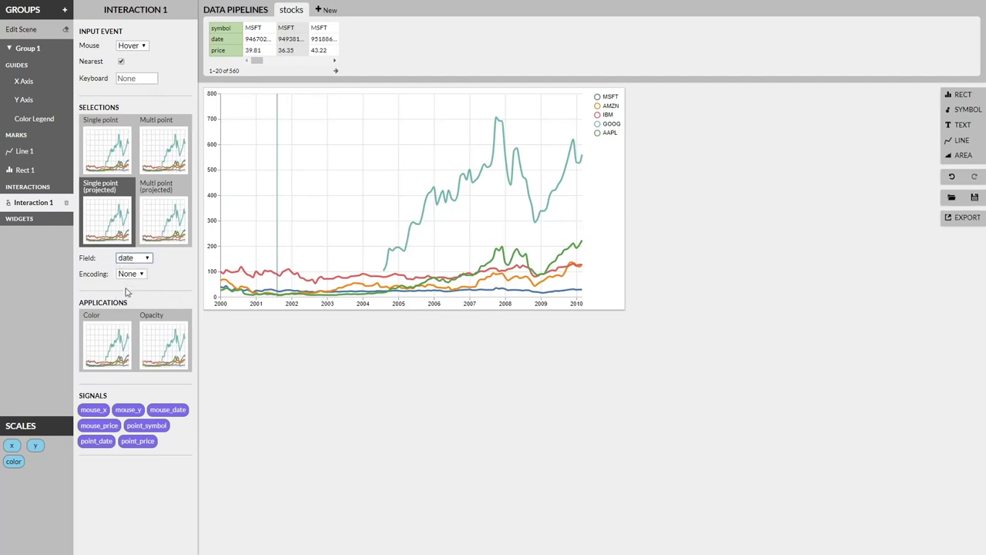
click(126, 274)
click(125, 295)
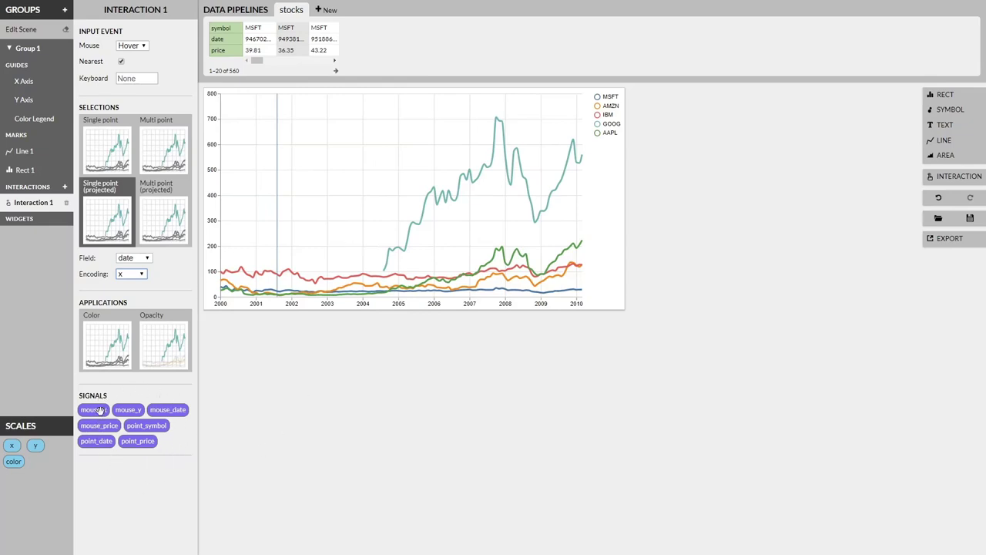
Bind the interaction's mouse_x signal to the horizontal position of the thin rect mark
click(28, 171)
click(33, 202)
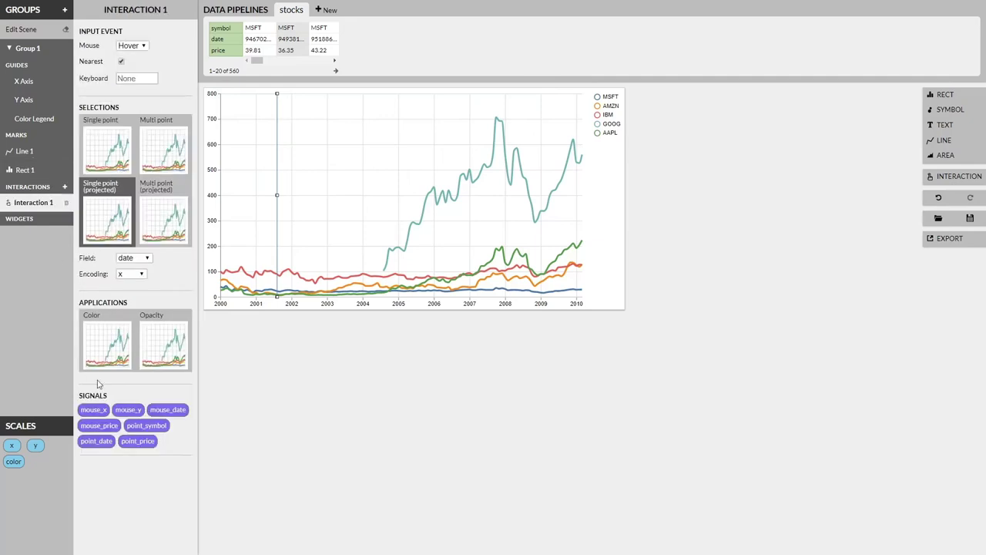
drag(94, 410, 297, 93)
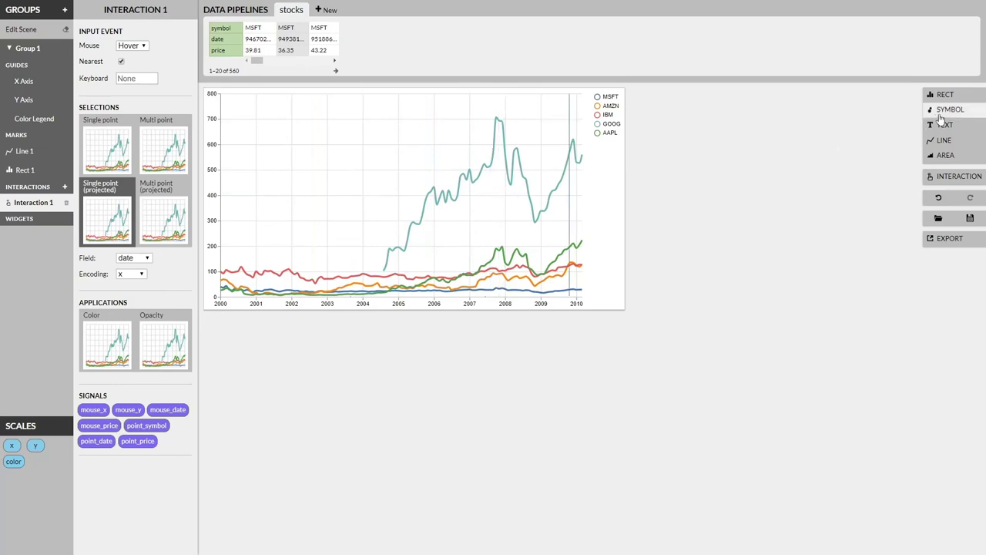
Add a symbol mark and a text mark to the stocks chart
click(946, 114)
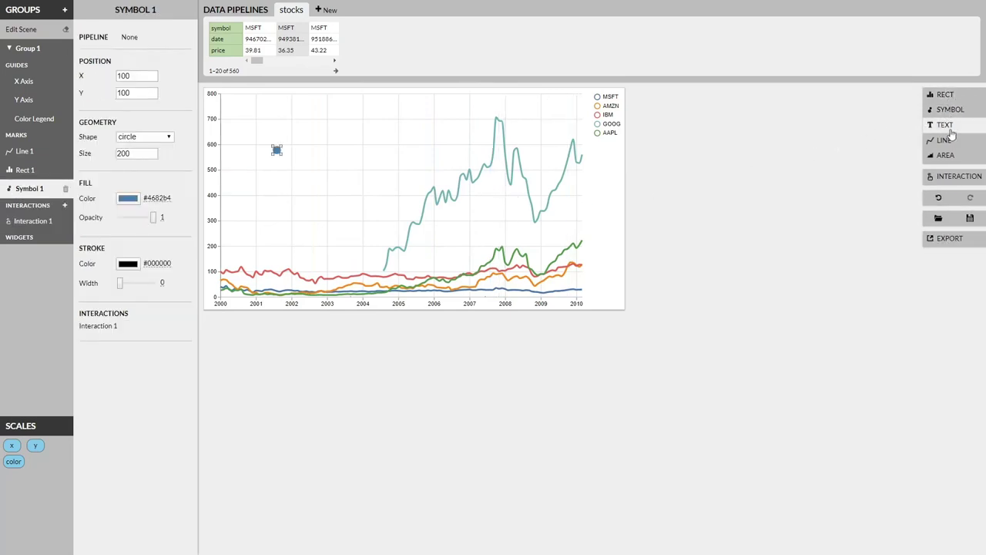
click(949, 128)
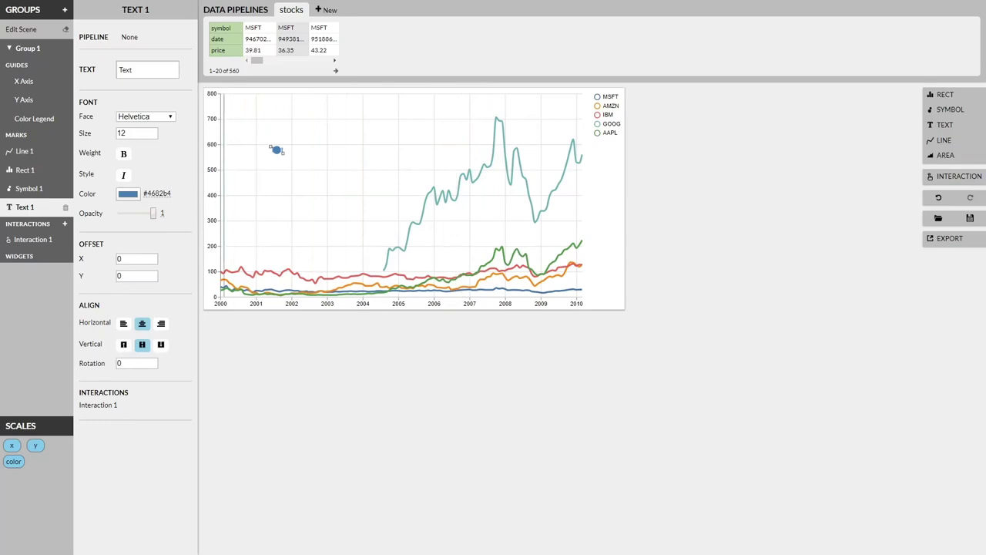
Apply the hover interaction to the size of Symbol_1 in the stocks chart, with unselected size 0
drag(277, 150, 277, 150)
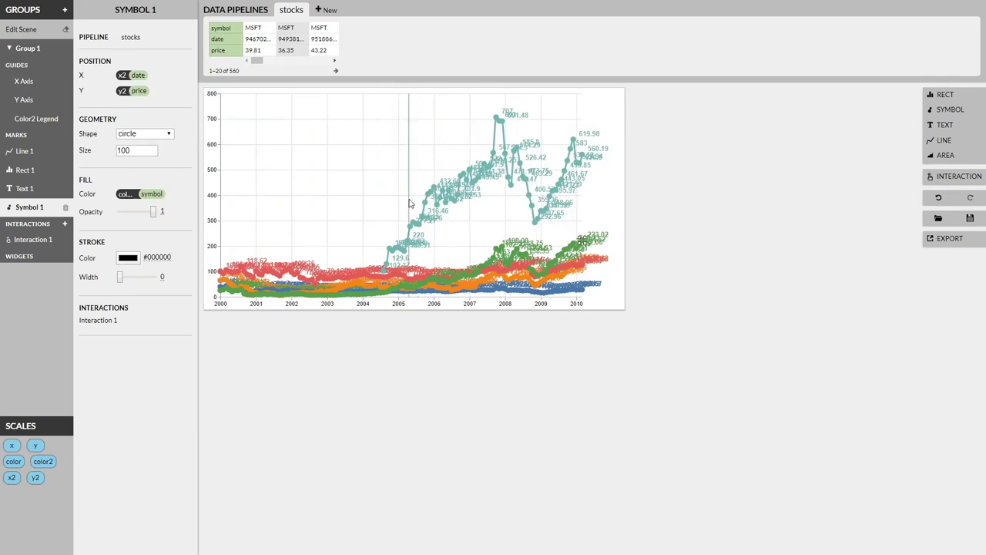
click(33, 242)
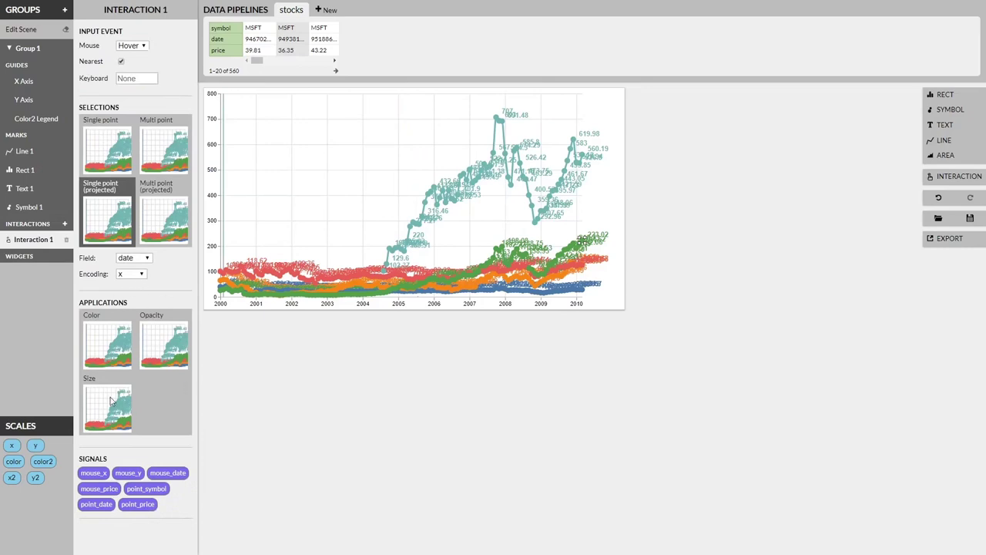
click(164, 389)
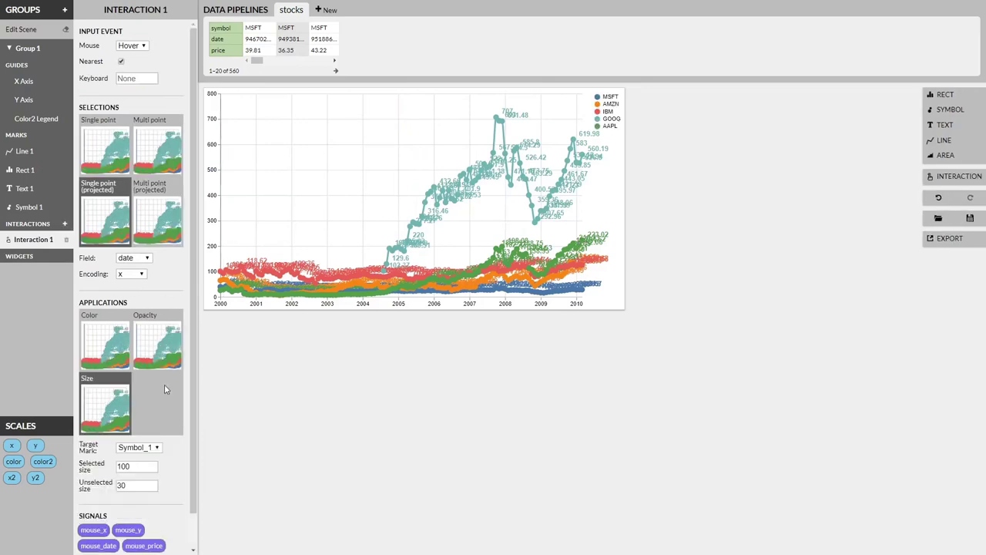
scroll(164, 384, down, 1)
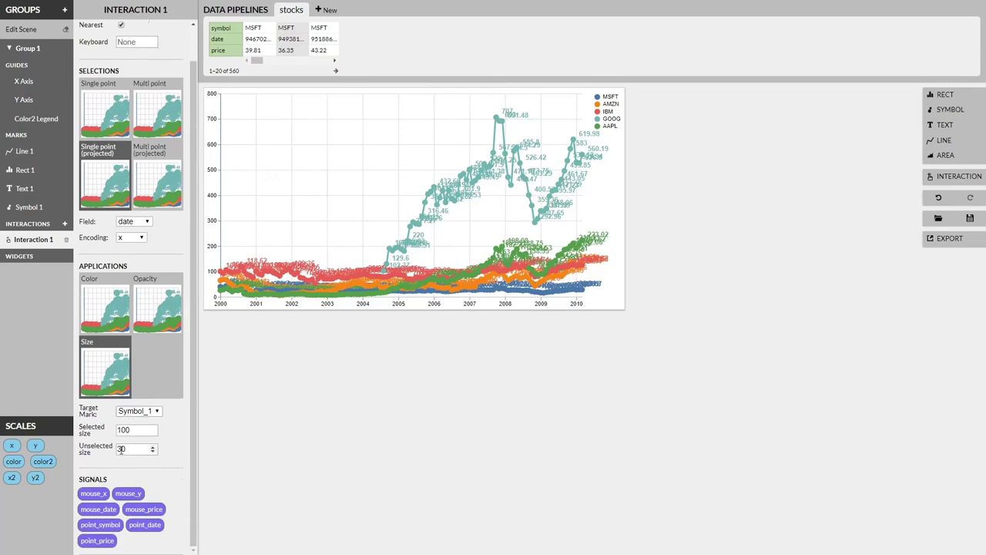
drag(122, 452, 116, 450)
double_click(121, 450)
text(0)
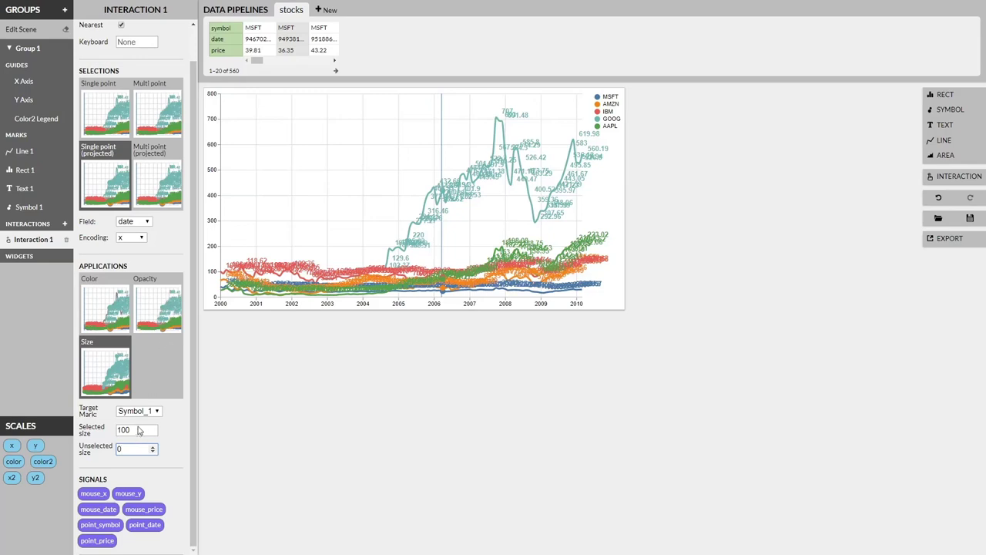
Apply the interaction to the opacity of Text_1 and reduce the opacity of the unselected labels
click(139, 468)
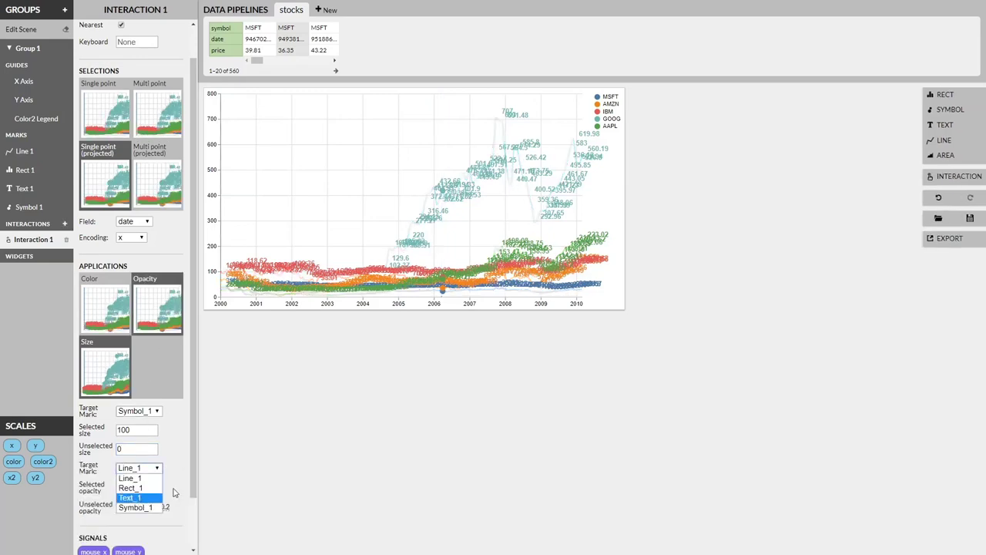
click(131, 497)
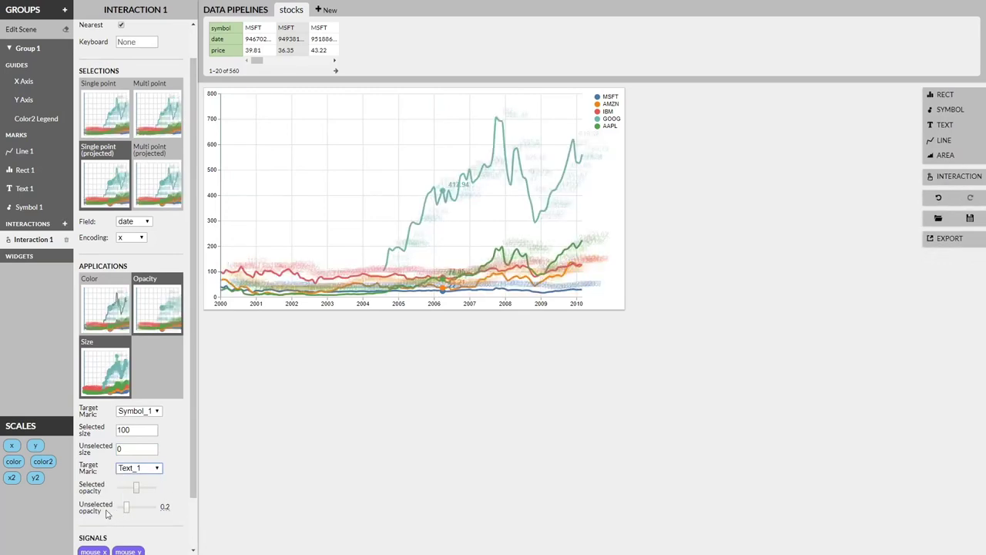
key(Left)
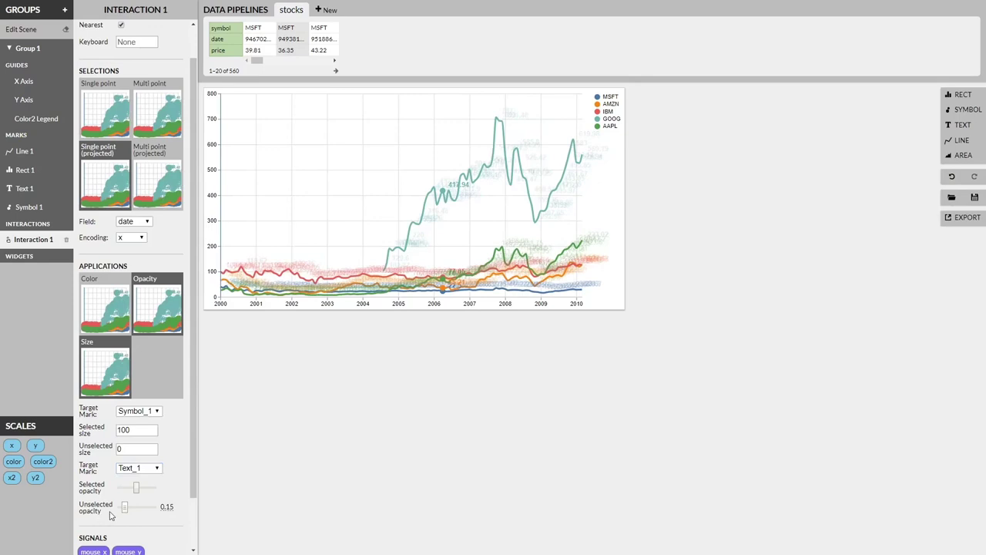
key(Left)
key(Left)
key(Left)
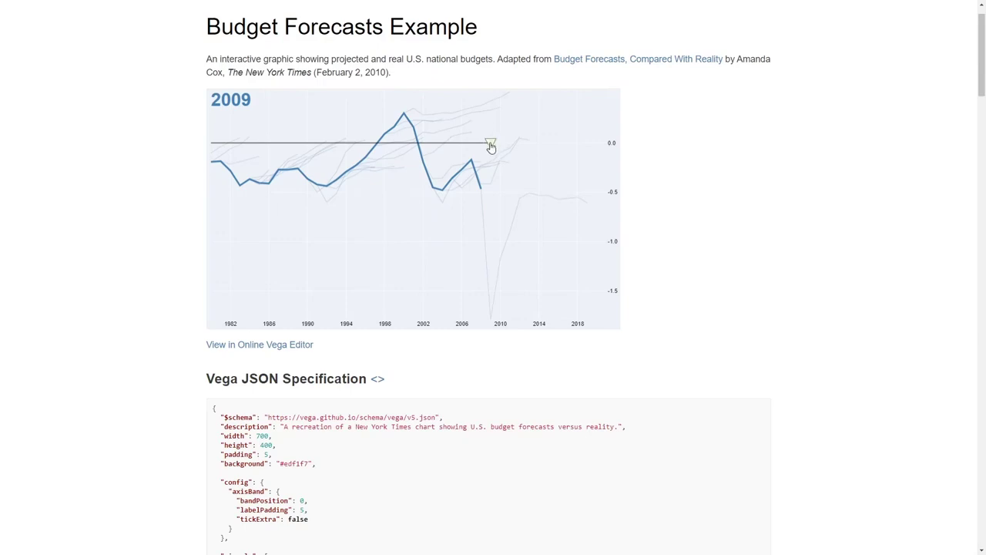
Try the year handle on the Budget Forecasts example chart on the Vega web page
mouse_move(489, 145)
mouse_down()
mouse_move(263, 147)
mouse_move(492, 145)
mouse_up()
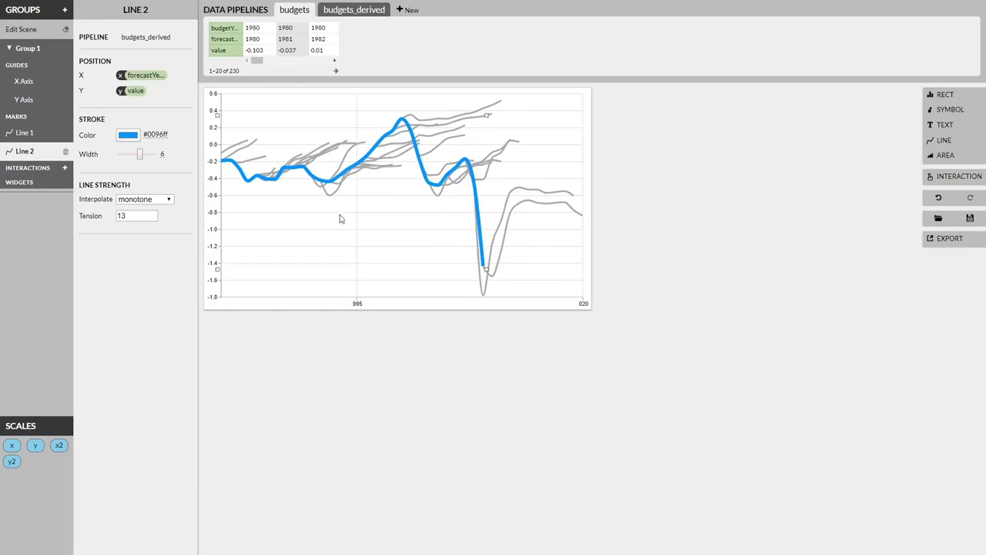
Add a forecastYear range widget to the budgets chart and set its comparator to <=
mouse_move(224, 38)
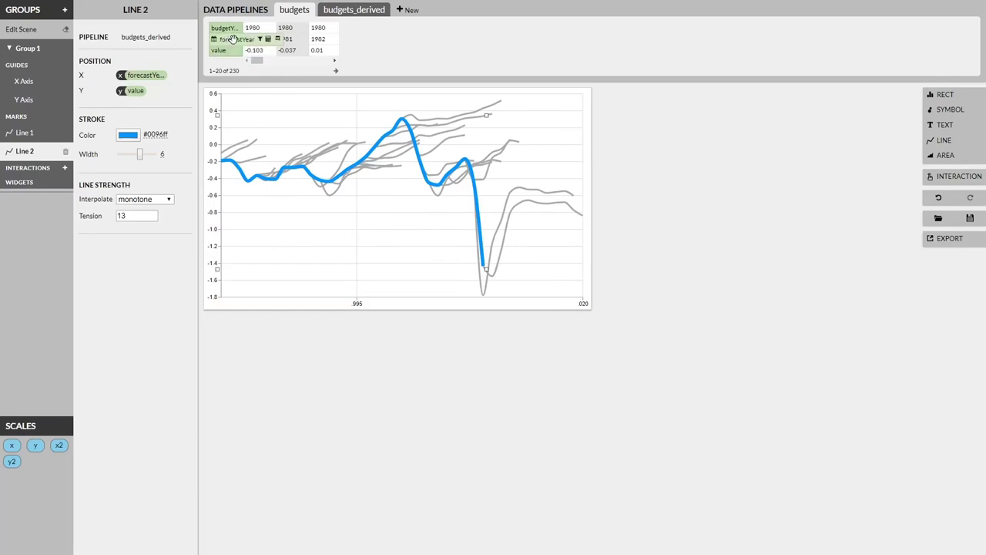
drag(236, 38, 284, 340)
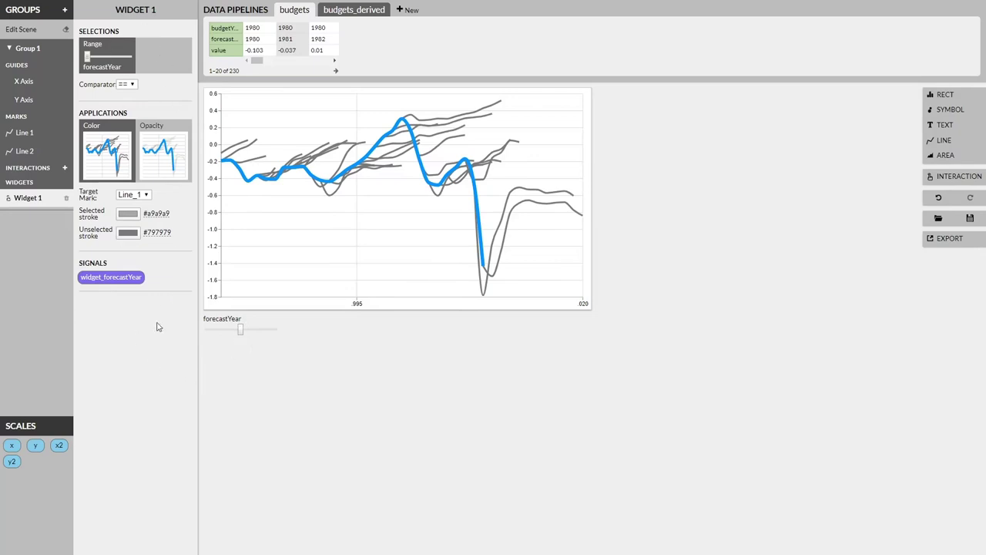
click(128, 85)
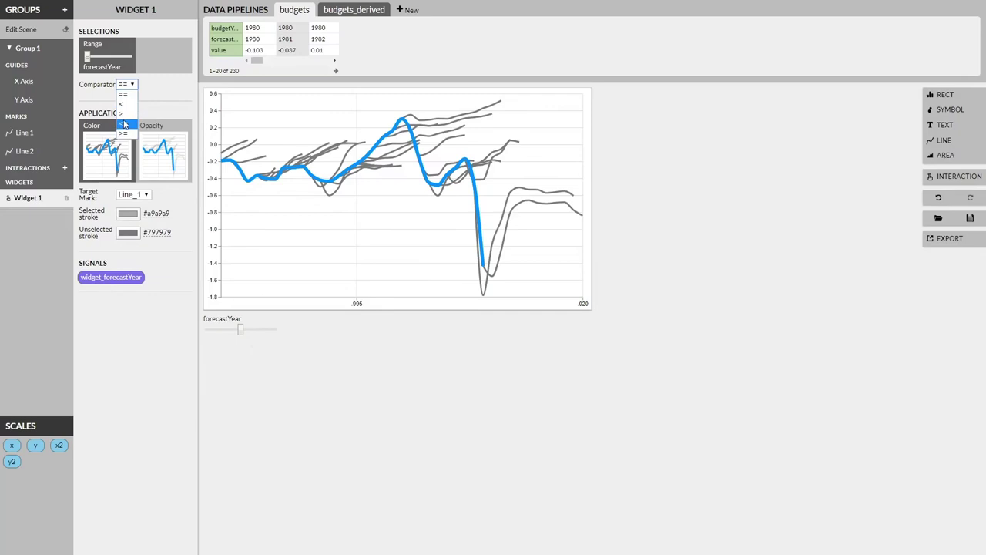
click(125, 126)
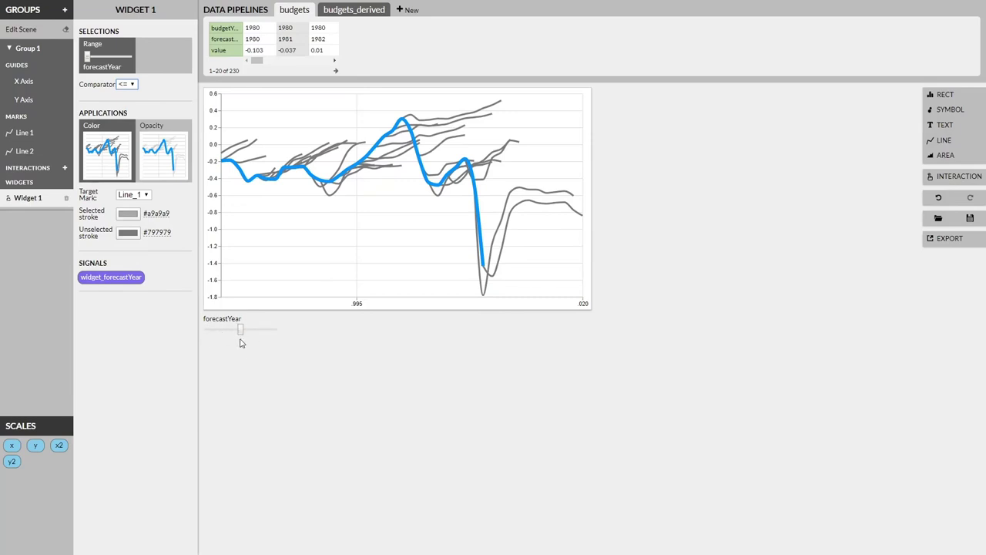
Apply the forecastYear widget to the opacity of Line_1 with unselected opacity 0, and try its slider
click(158, 155)
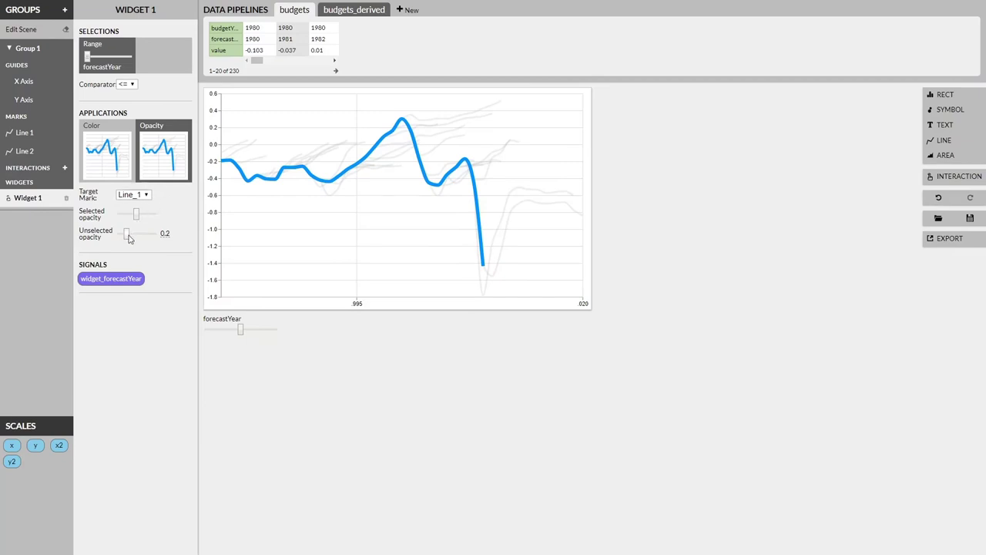
drag(121, 239, 112, 237)
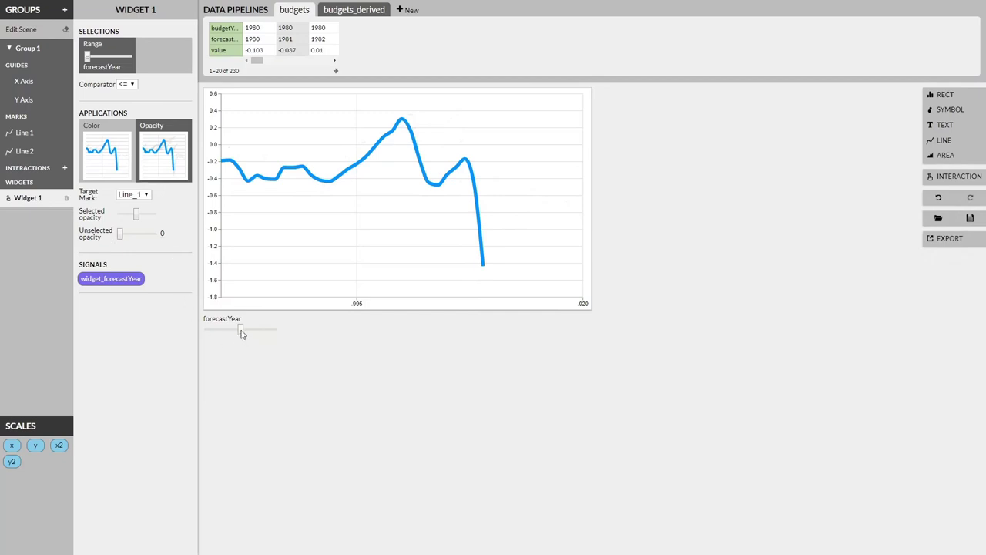
drag(241, 331, 210, 327)
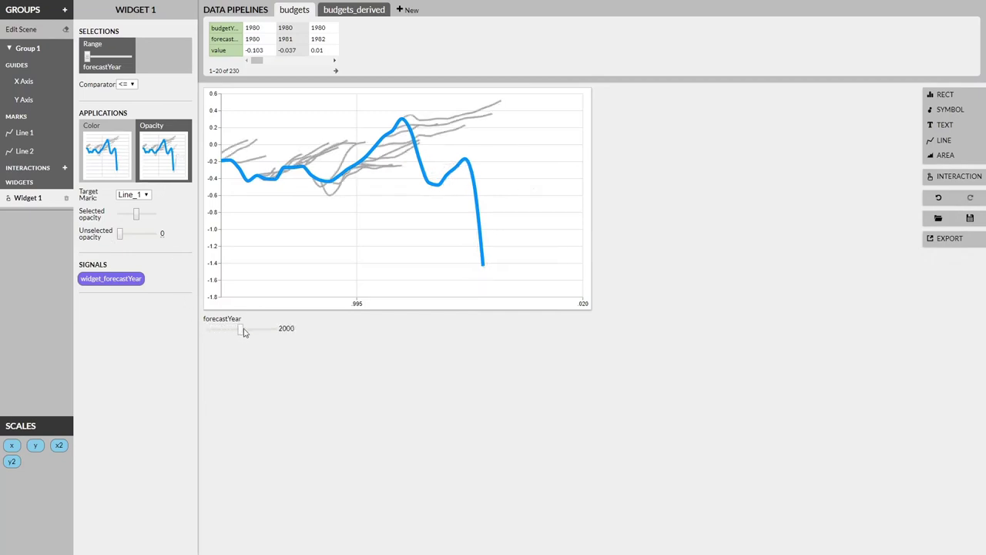
mouse_move(246, 333)
mouse_down()
mouse_move(260, 331)
mouse_move(219, 330)
mouse_move(244, 330)
mouse_up()
Extend the budgets_derived filter with && forecastYear <= widget_forecastYear and try the forecastYear slider
click(354, 10)
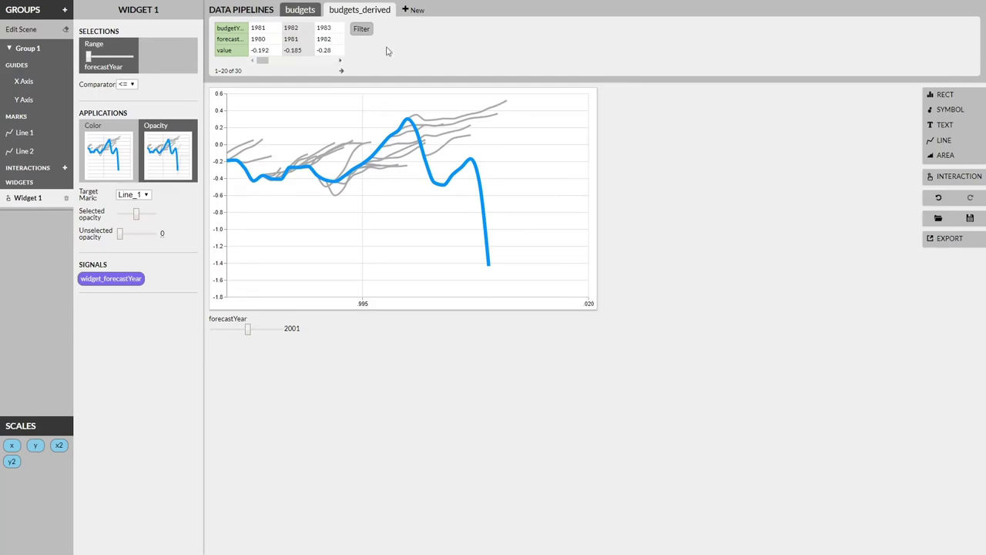
click(364, 31)
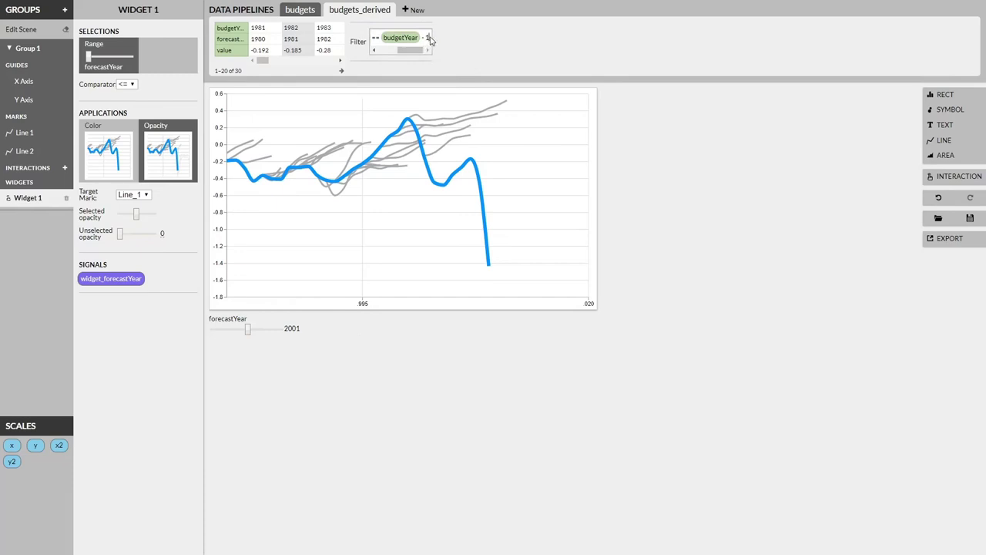
text(98)
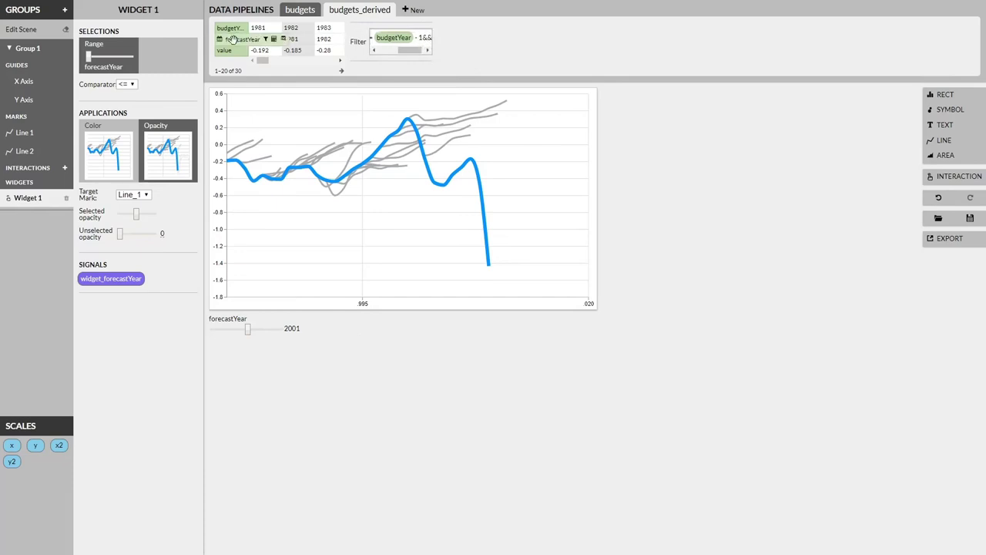
drag(235, 39, 433, 43)
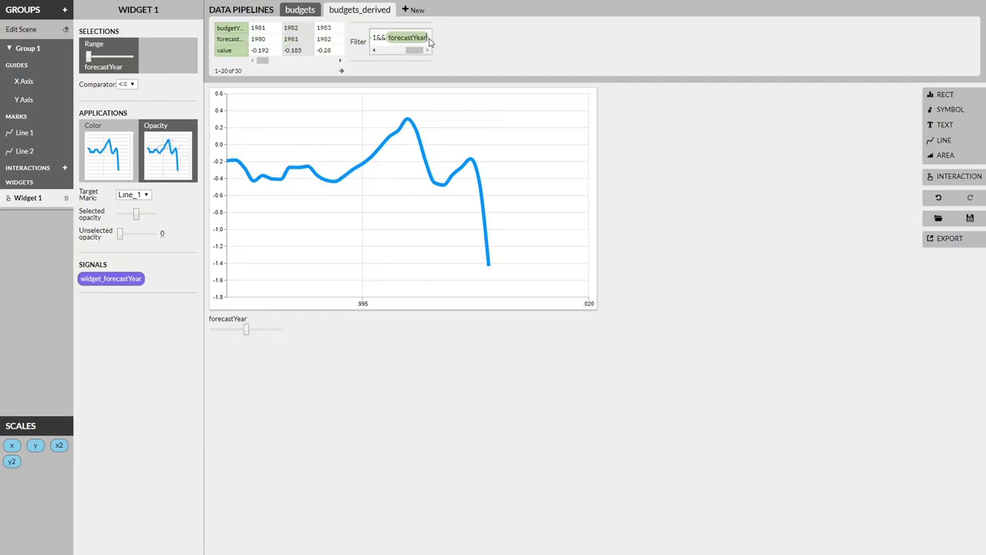
text(<=)
drag(121, 278, 428, 40)
mouse_move(249, 323)
mouse_down()
mouse_move(222, 326)
mouse_move(262, 322)
mouse_move(231, 323)
mouse_move(254, 319)
mouse_move(231, 328)
mouse_move(262, 330)
mouse_move(239, 329)
mouse_move(251, 330)
mouse_up()
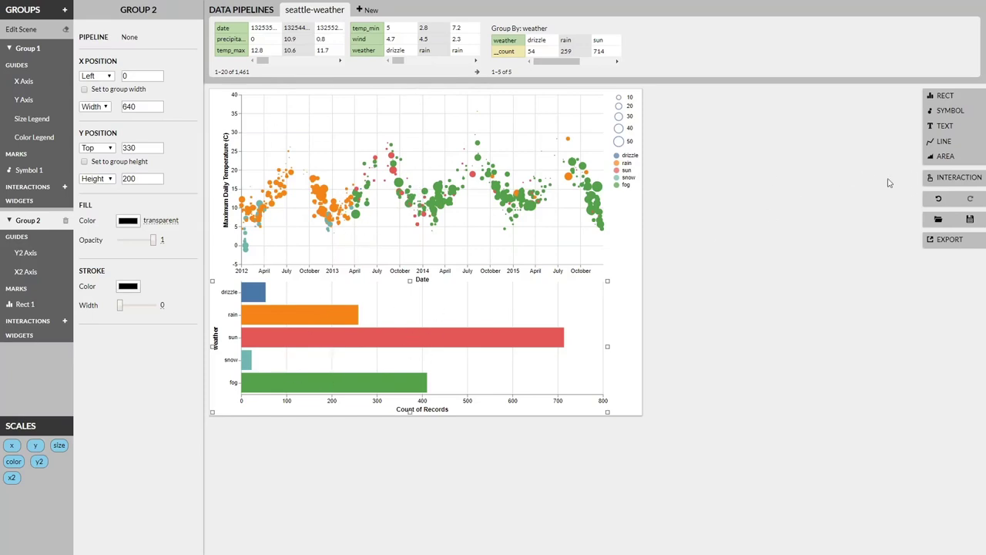
Add a drag interaction with the Brush (x-axis) selection to Group 1, apply it to color and opacity, and move the brush
click(35, 51)
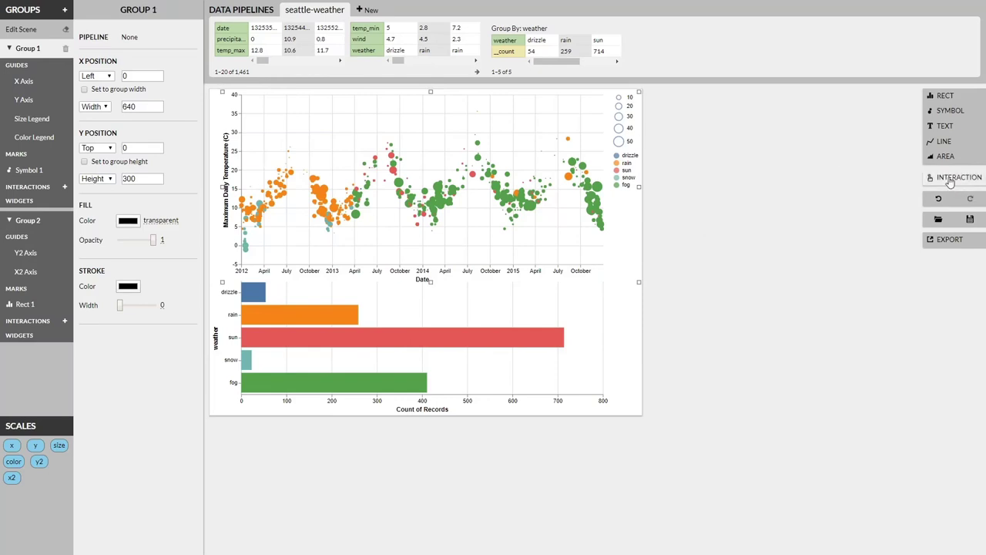
click(950, 180)
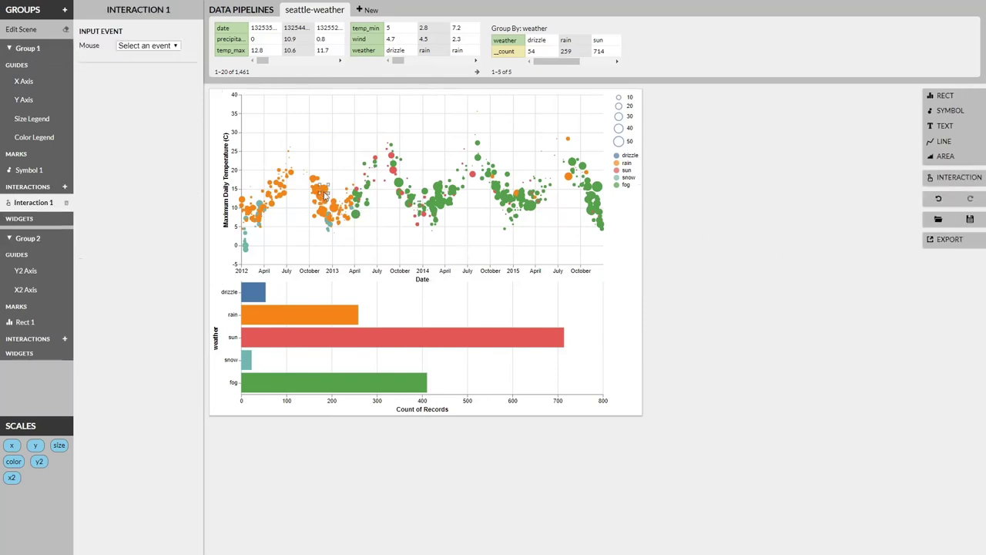
drag(332, 200, 486, 244)
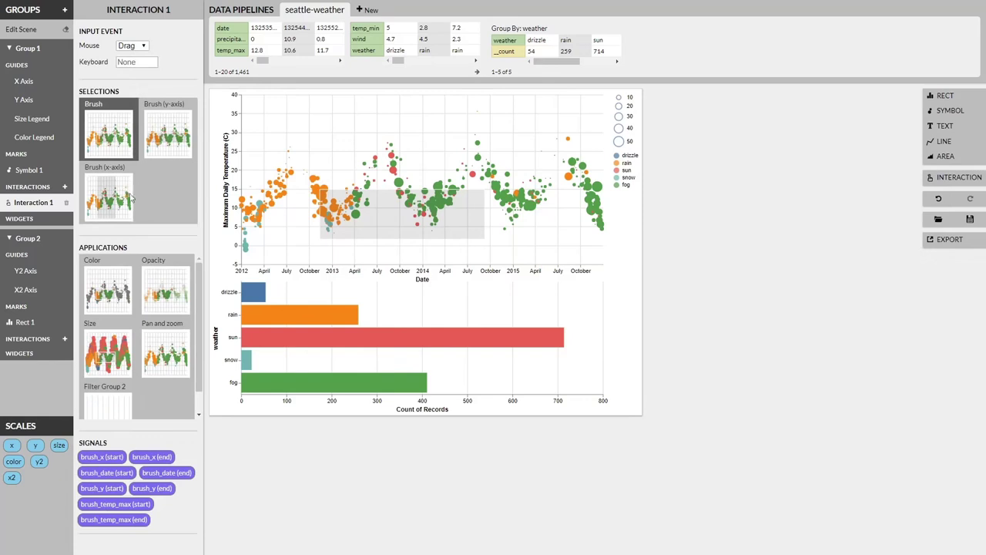
click(135, 202)
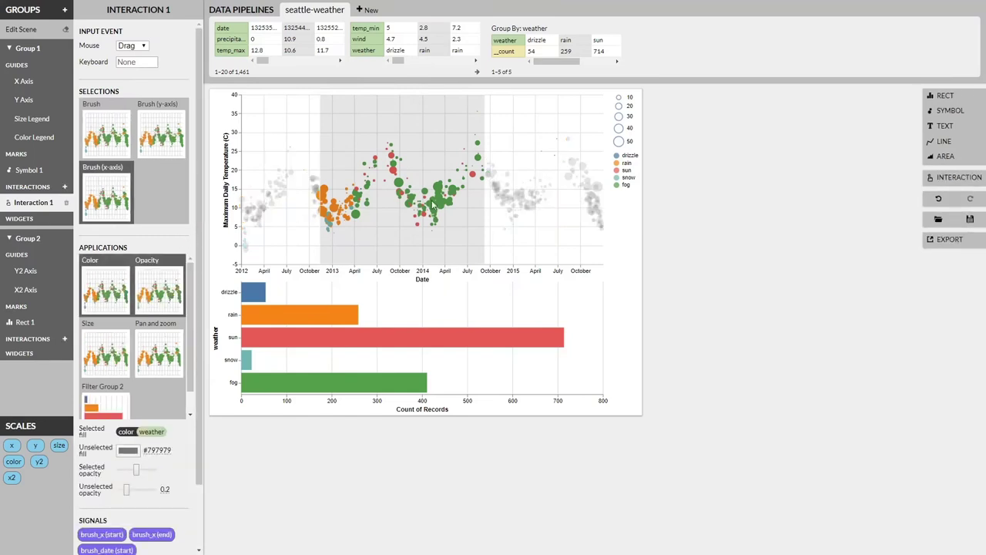
mouse_move(421, 218)
mouse_down()
mouse_move(471, 215)
mouse_move(463, 227)
mouse_up()
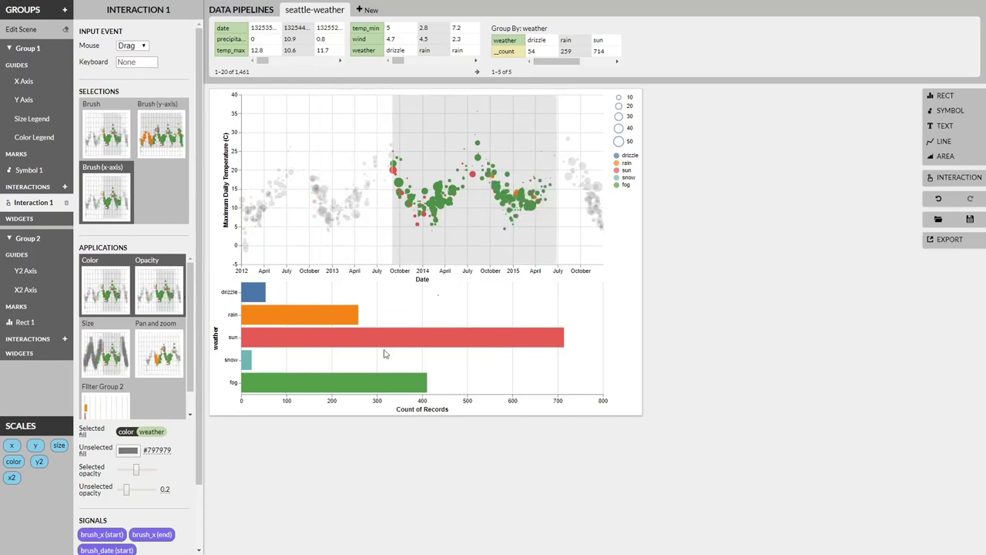
Filter Group 2 by the scatter plot's brush, and test it by moving and clearing the brush
scroll(134, 368, down, 1)
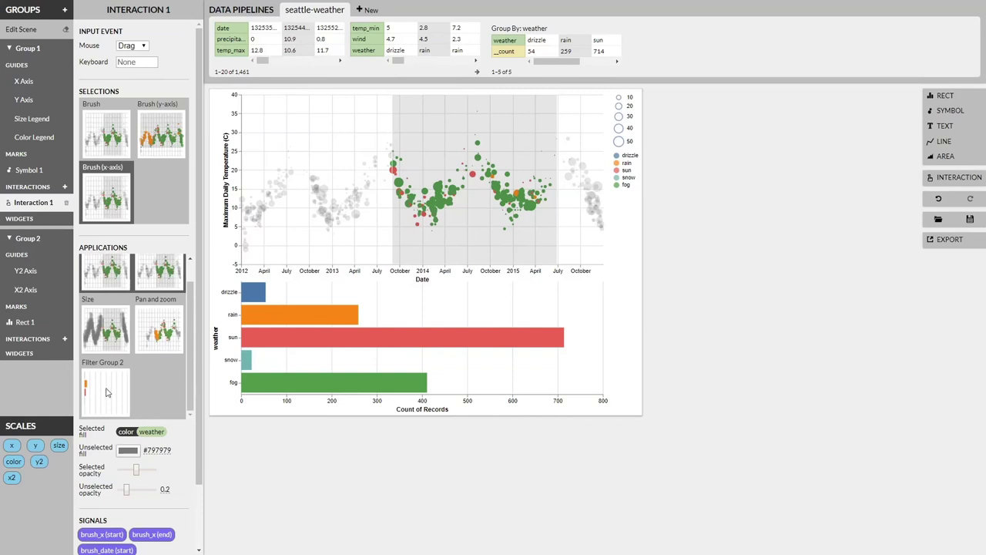
mouse_move(107, 393)
mouse_down()
mouse_move(426, 354)
mouse_move(313, 329)
mouse_up()
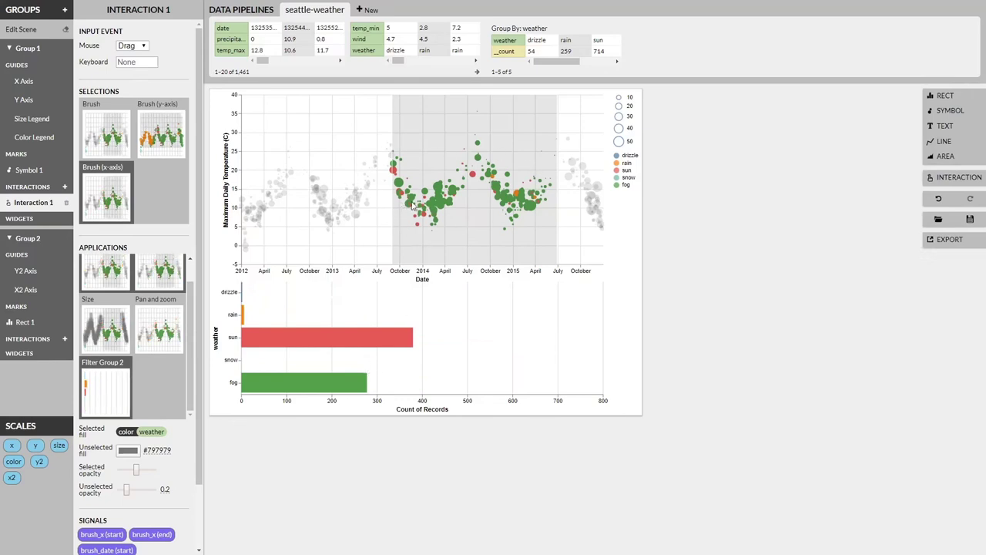
click(29, 51)
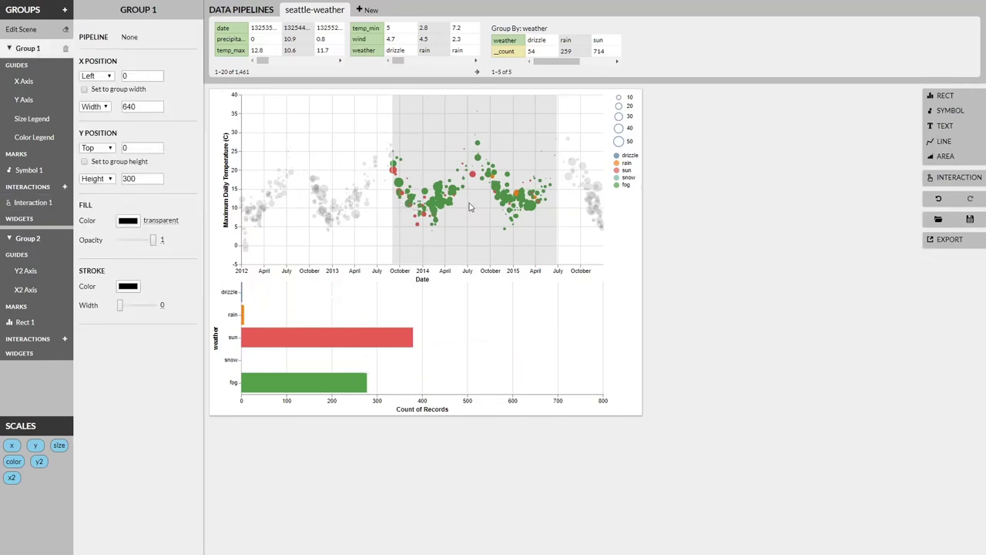
mouse_move(471, 205)
mouse_down()
mouse_move(326, 202)
mouse_move(502, 202)
mouse_move(410, 202)
mouse_up()
scroll(367, 201, up, 5)
click(457, 130)
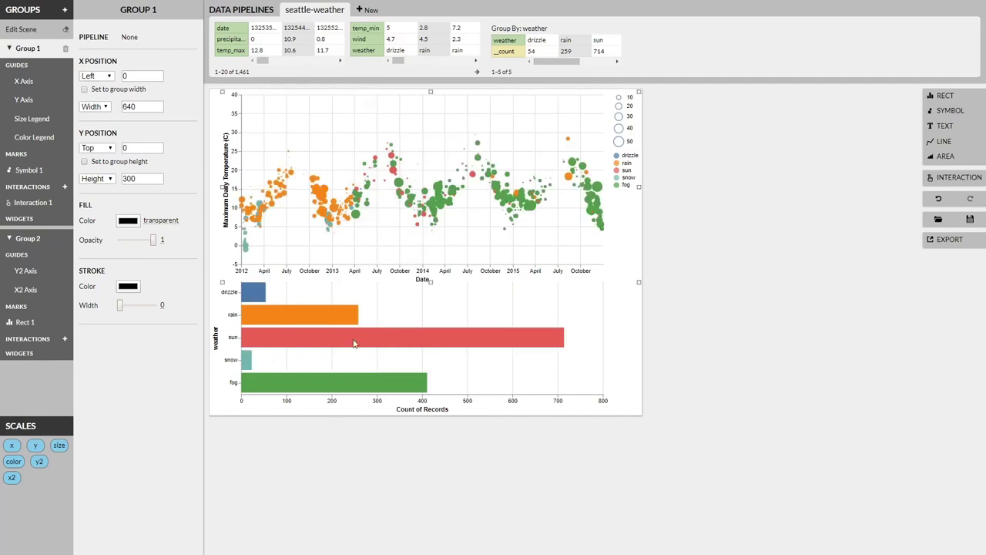
Add a click interaction to the bar chart in Group 2, using the projected single-point selection on field weather
click(31, 240)
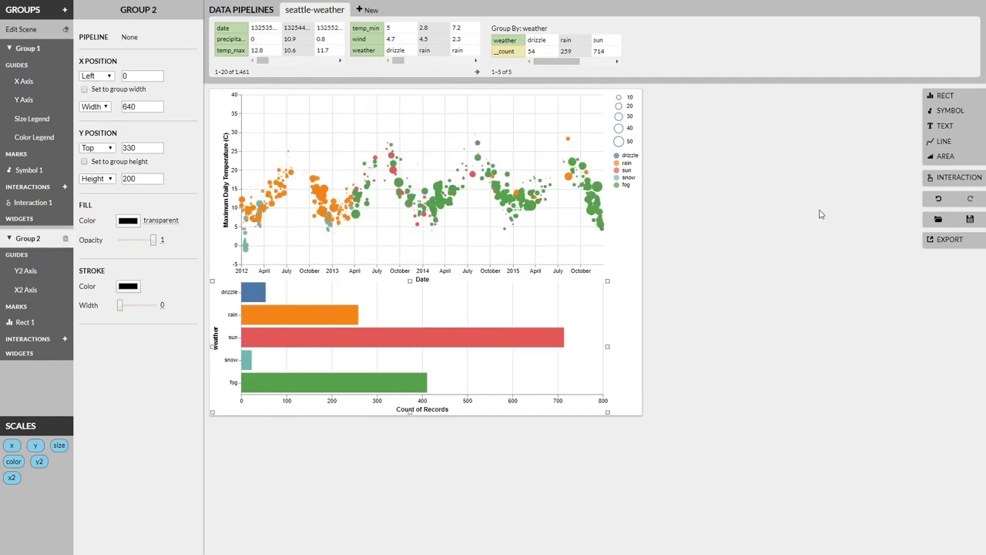
click(959, 178)
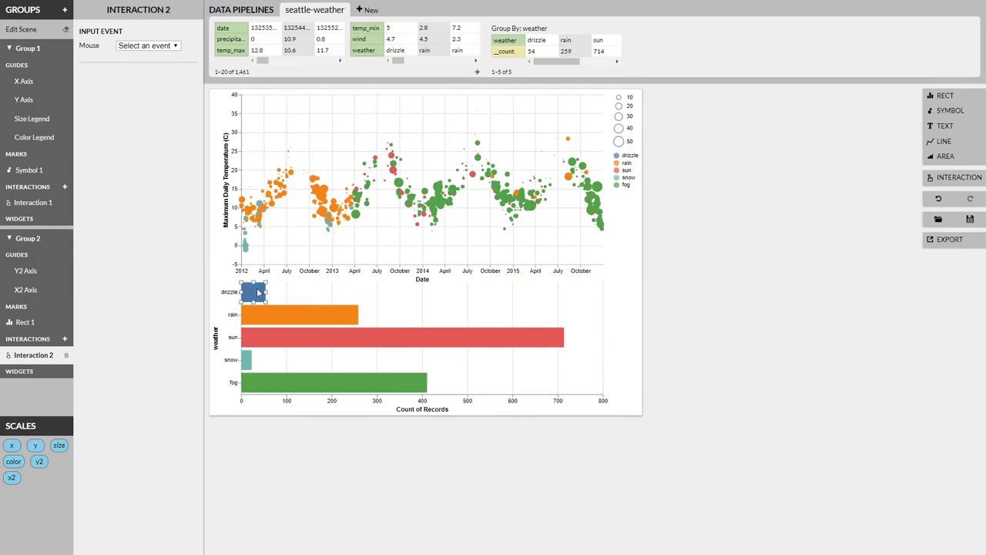
click(258, 292)
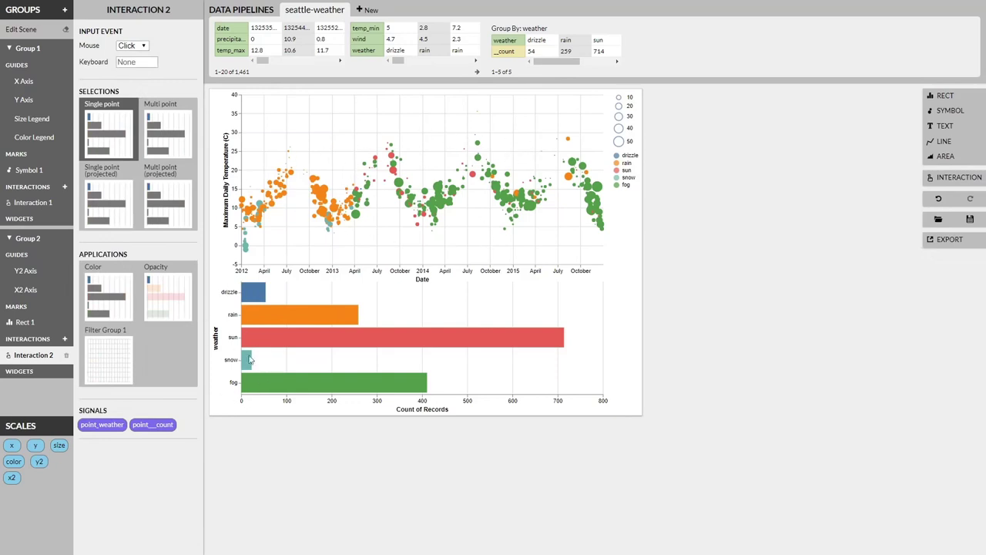
click(123, 216)
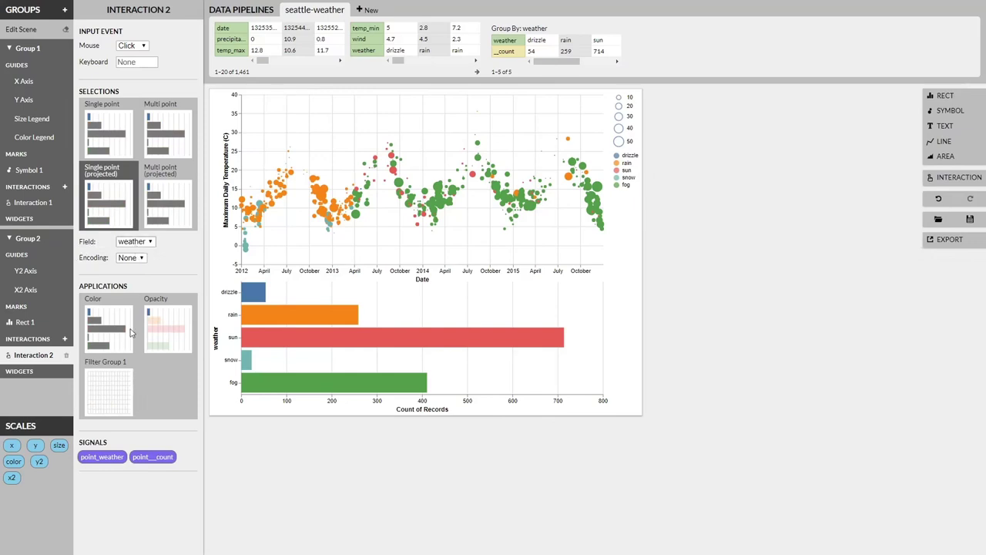
Apply the bar chart's click interaction to color and to filtering Group 1, and test it on the sun, fog and rain bars
click(128, 330)
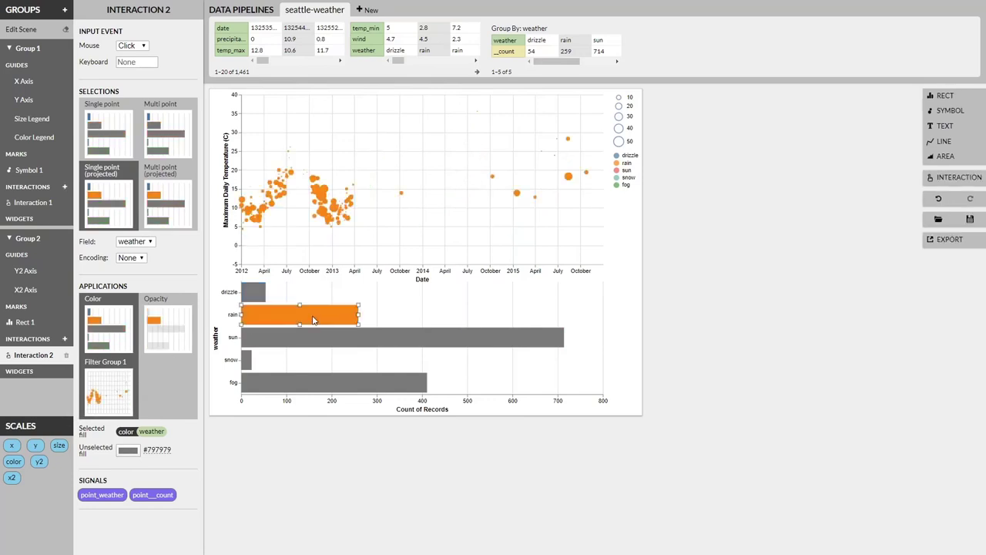
click(315, 347)
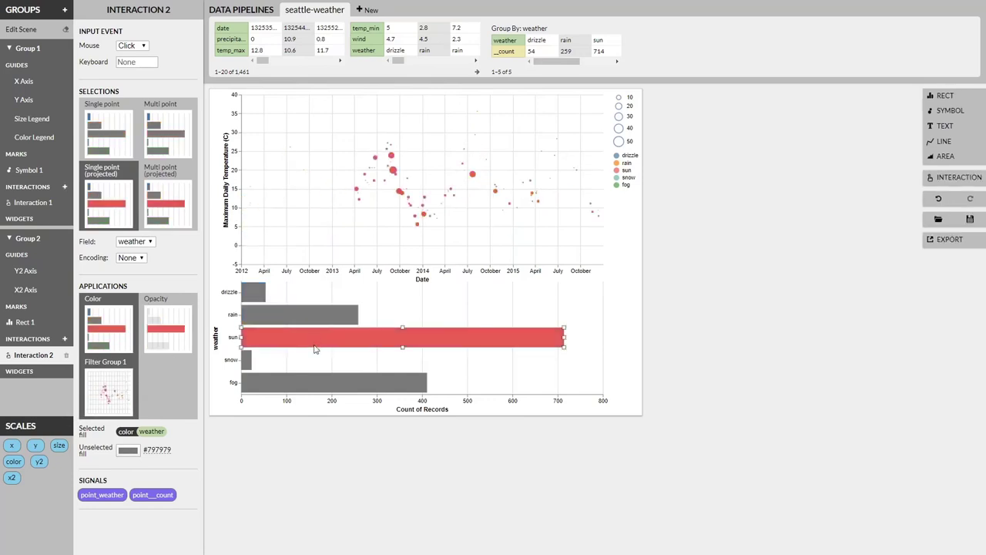
click(300, 386)
click(290, 341)
click(290, 321)
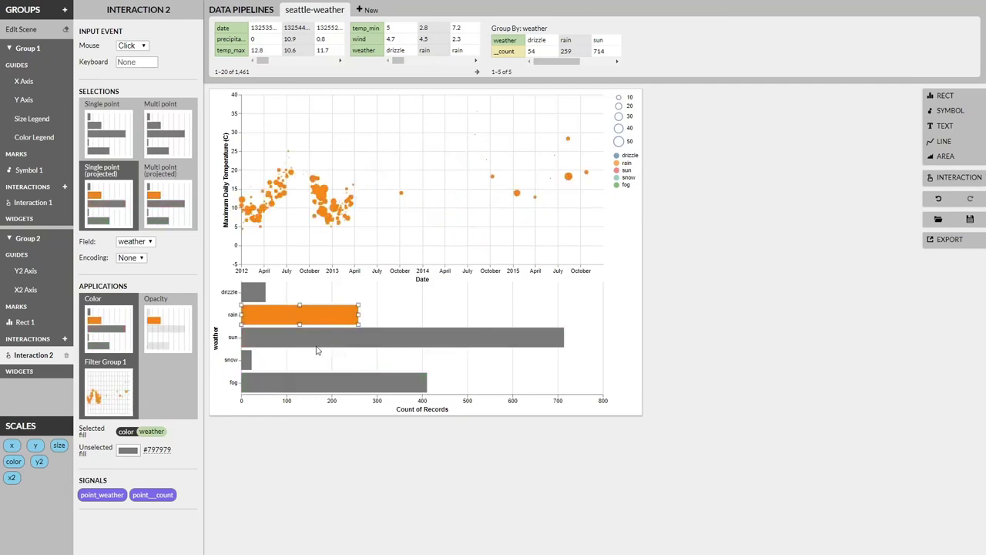
Clear the bar selection, brush the scatter plot from about early 2013 to spring 2014, and select the sun bar to test both filters together
click(27, 49)
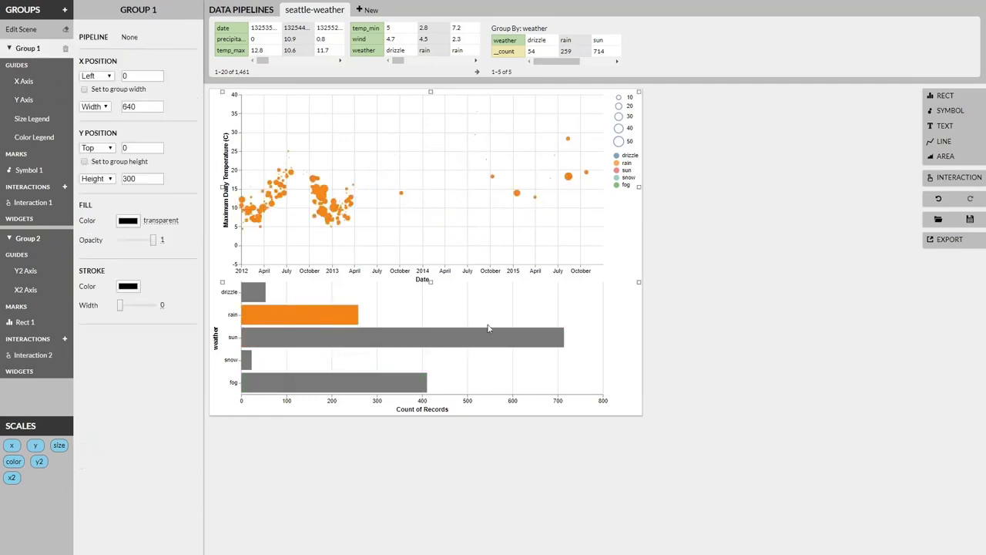
click(387, 319)
click(322, 196)
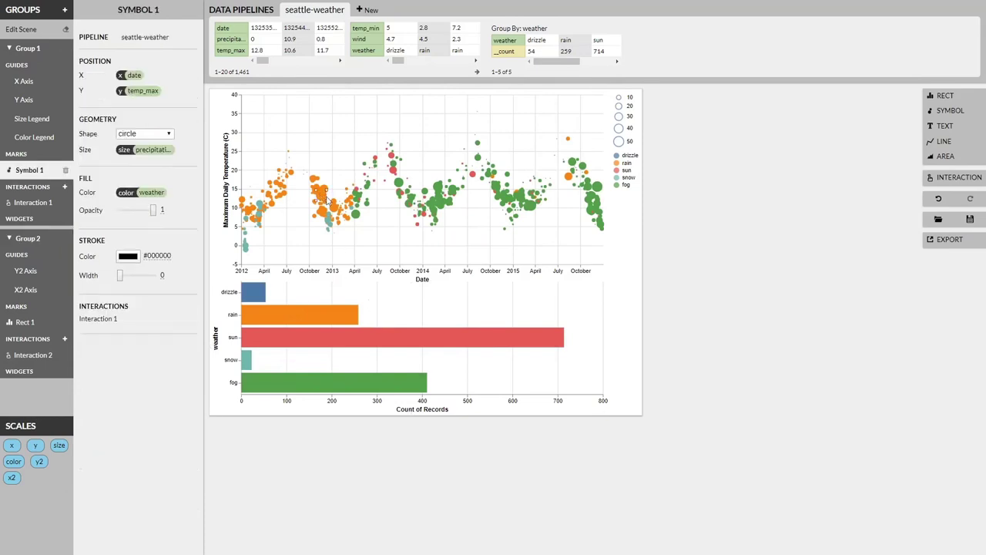
drag(322, 197, 477, 236)
mouse_move(392, 215)
mouse_down()
mouse_move(481, 215)
mouse_move(389, 215)
mouse_up()
scroll(389, 214, up, 2)
scroll(389, 214, down, 3)
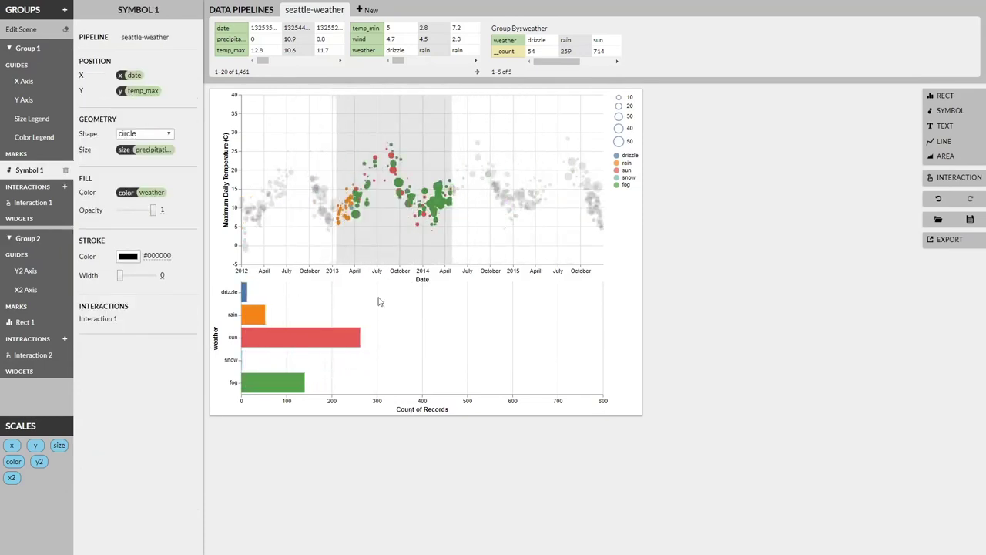
click(284, 341)
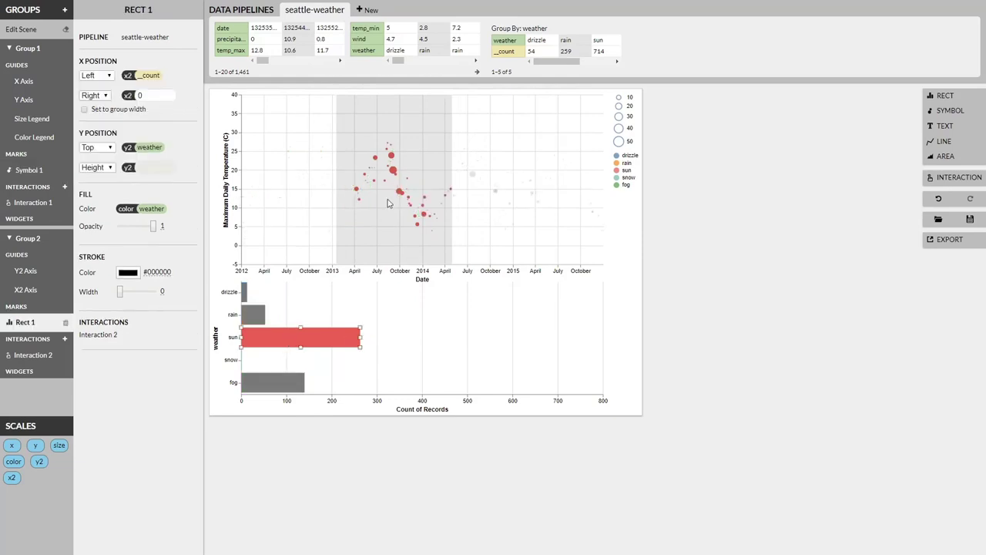